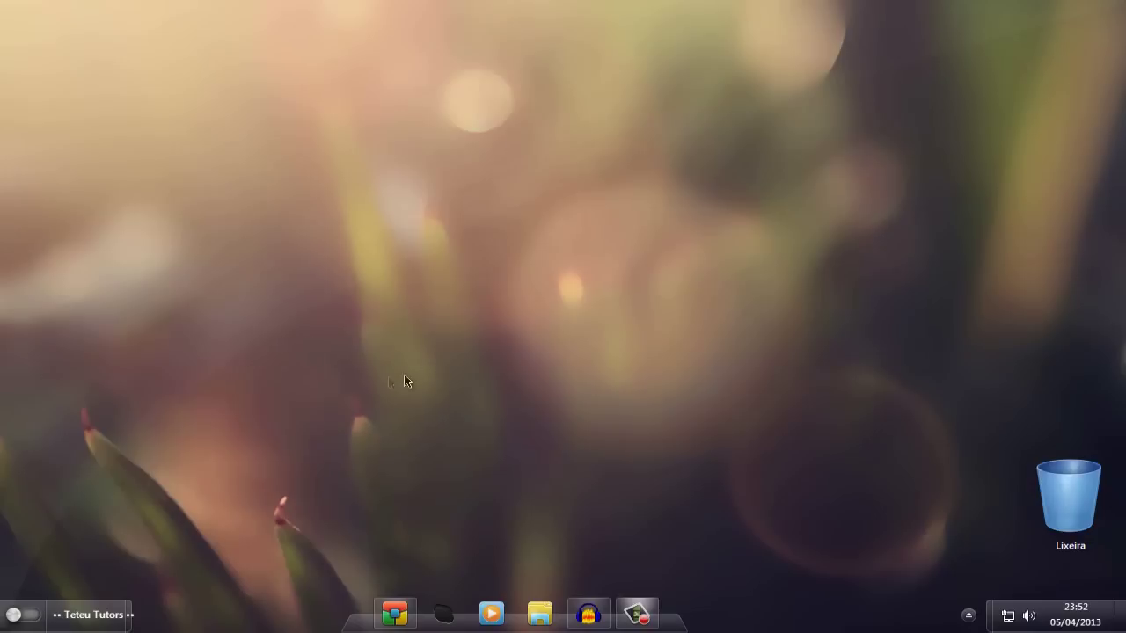
mouse_move(62, 43)
left_mouse_down()
mouse_move(357, 274)
mouse_move(416, 305)
left_mouse_up()
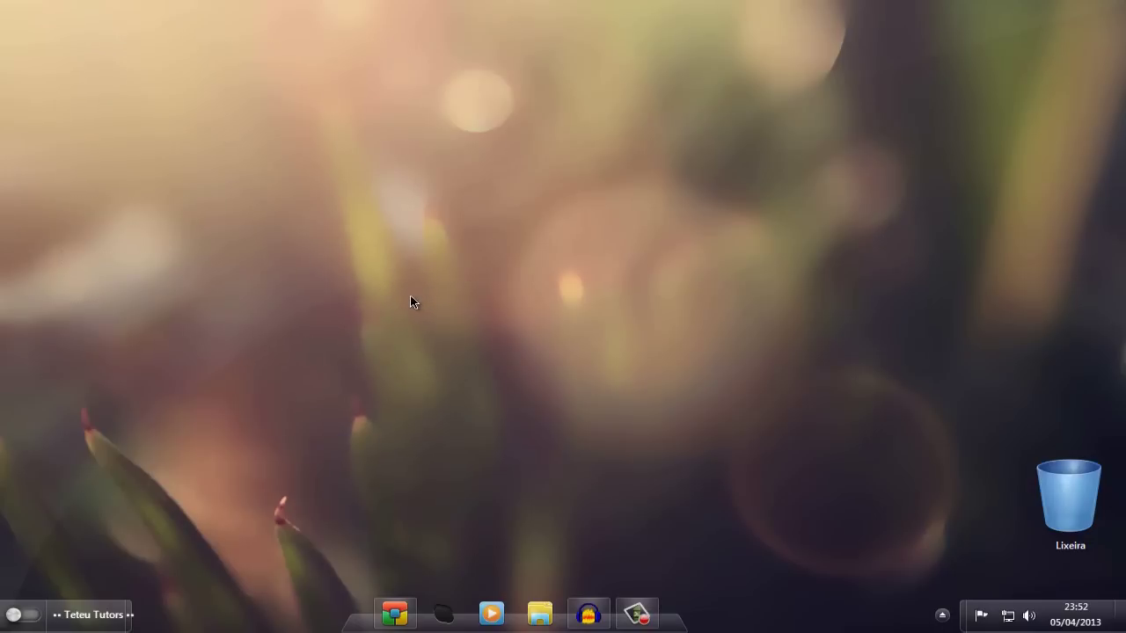
- Unlock the taskbar, hide the title of its Teteu Tutors toolbar, and lock the taskbar again
right_click(94, 619)
left_click(145, 589)
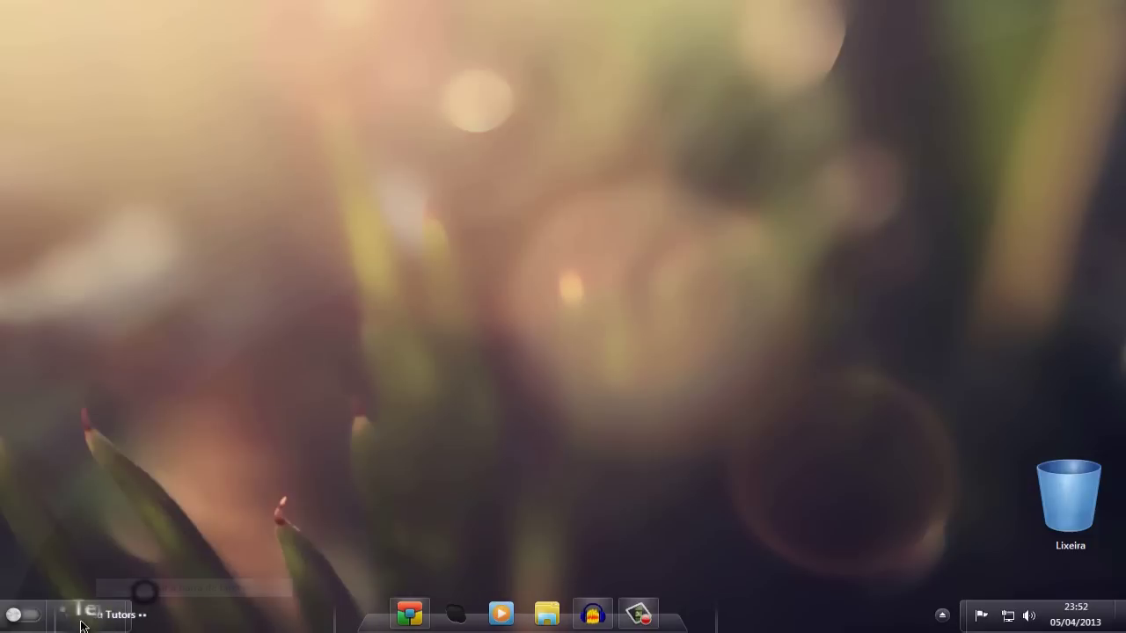
right_click(81, 621)
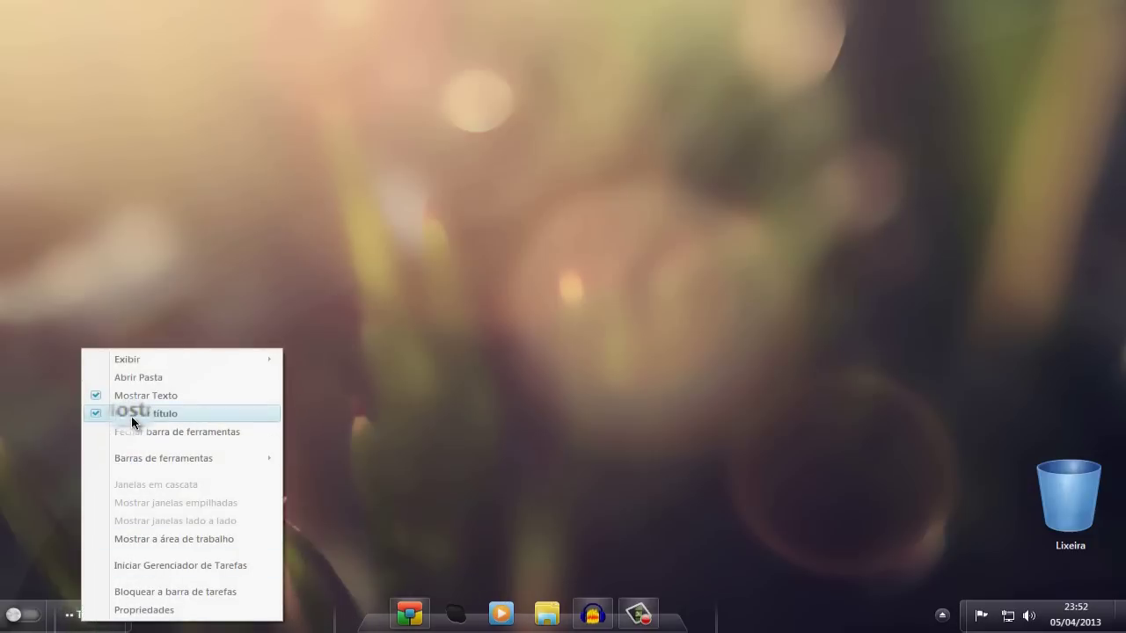
left_click(132, 422)
right_click(100, 620)
left_click(125, 598)
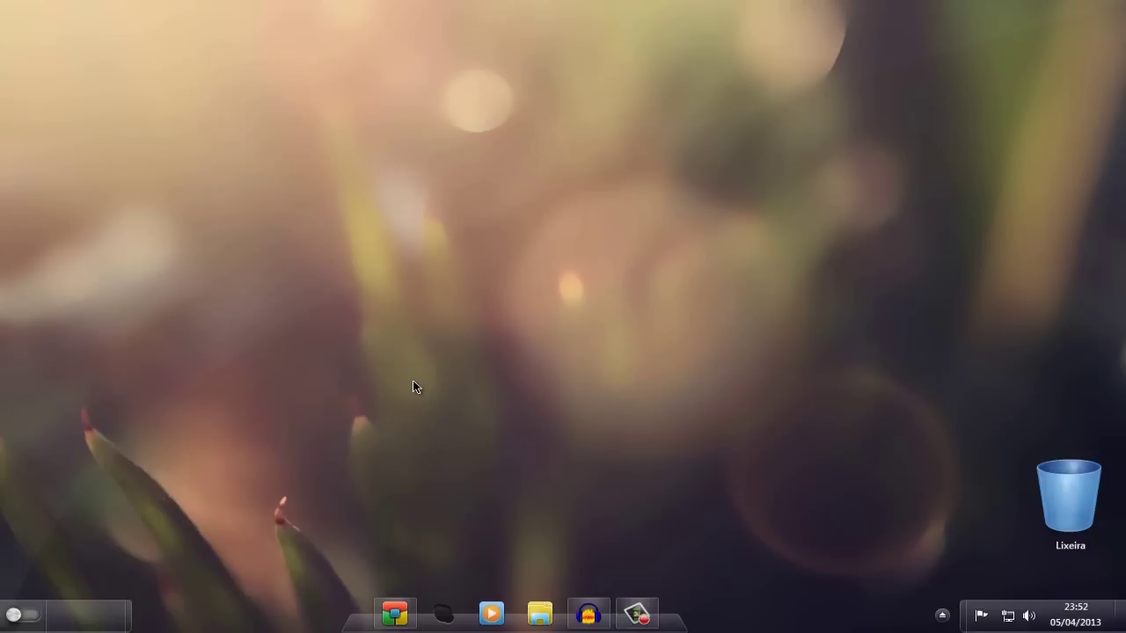
- Switch to Chrome and open the site paypal.com.br
left_click(510, 353)
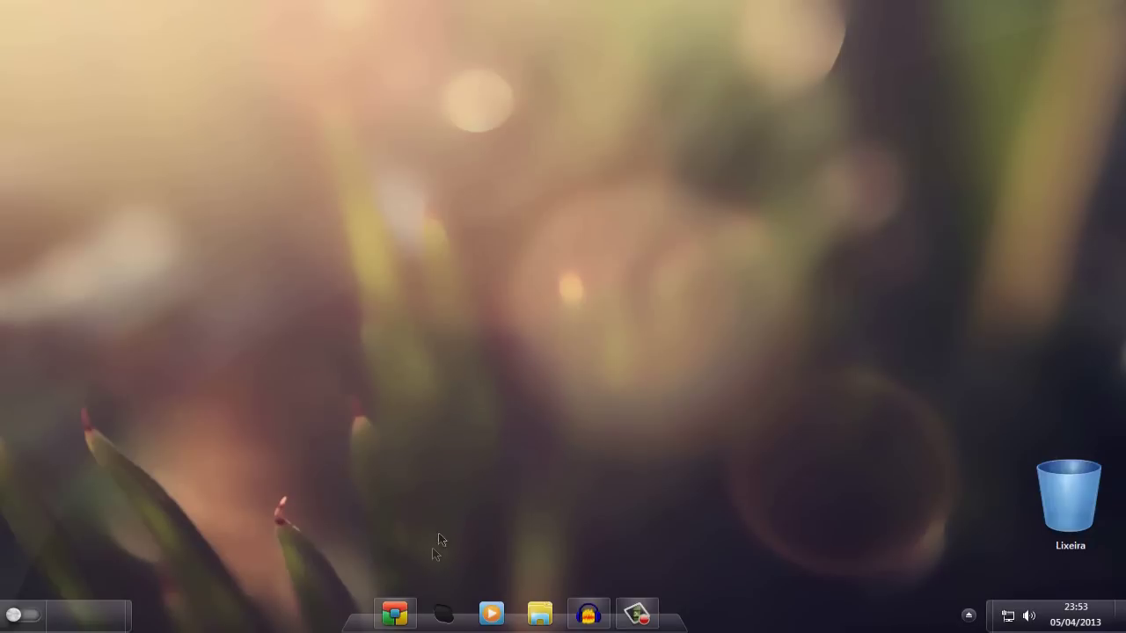
left_click(350, 567)
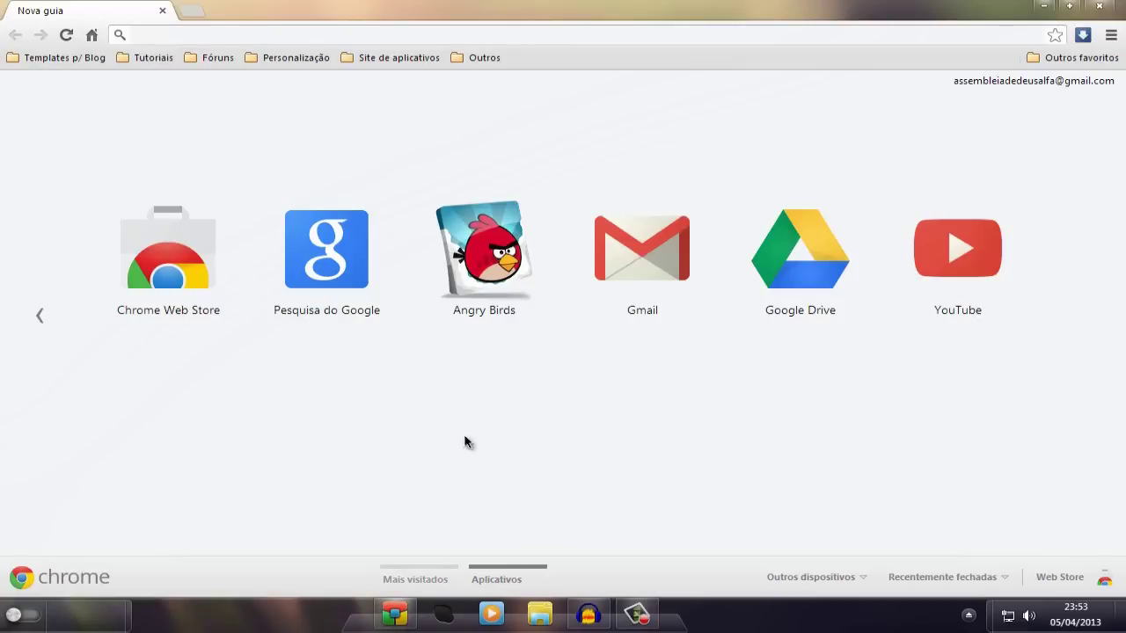
left_click(188, 39)
type("paypal.com")
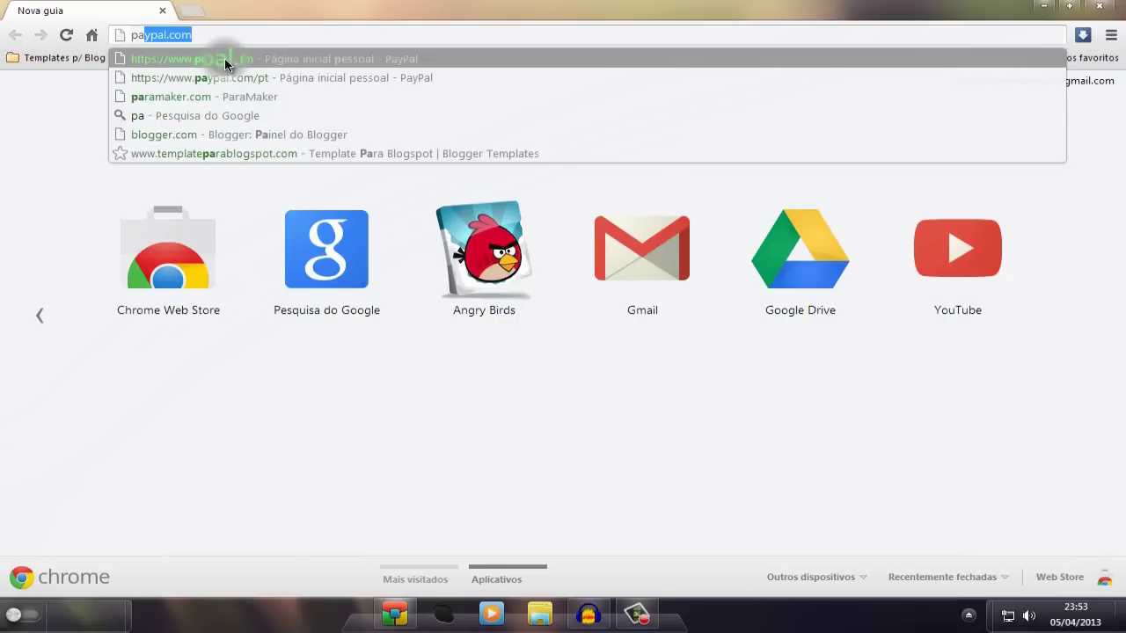
key("End")
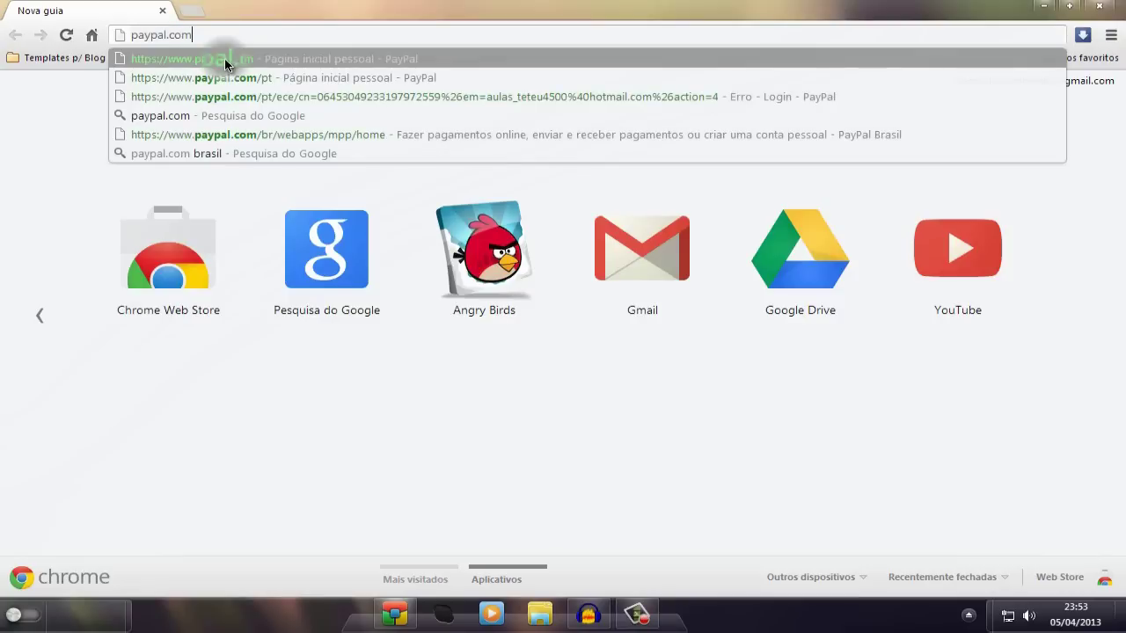
type(".br")
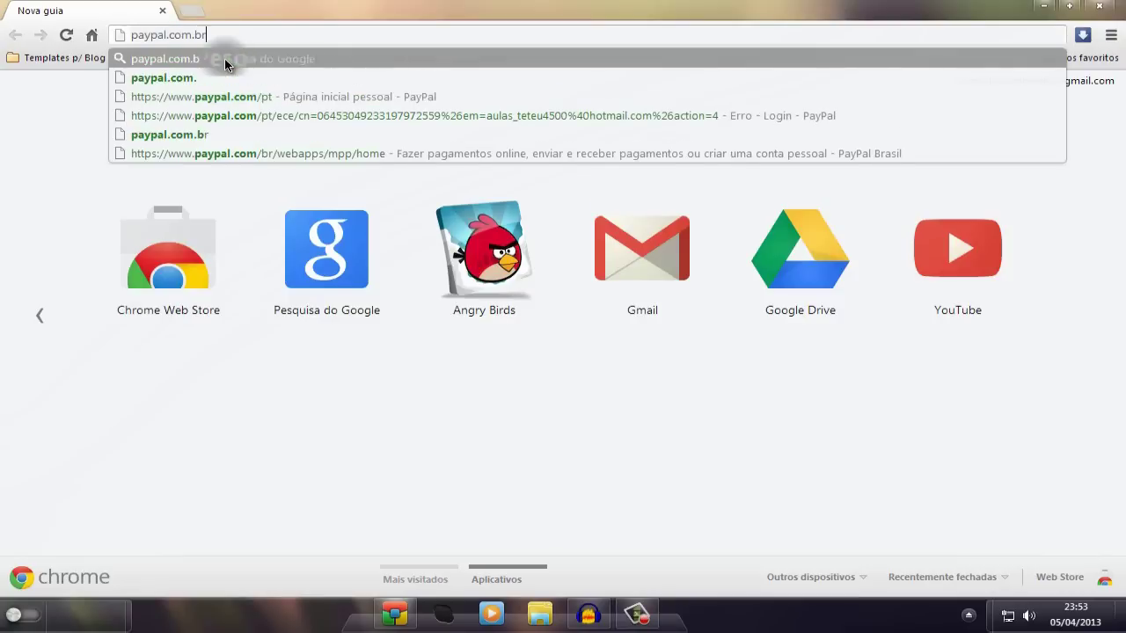
key("Return")
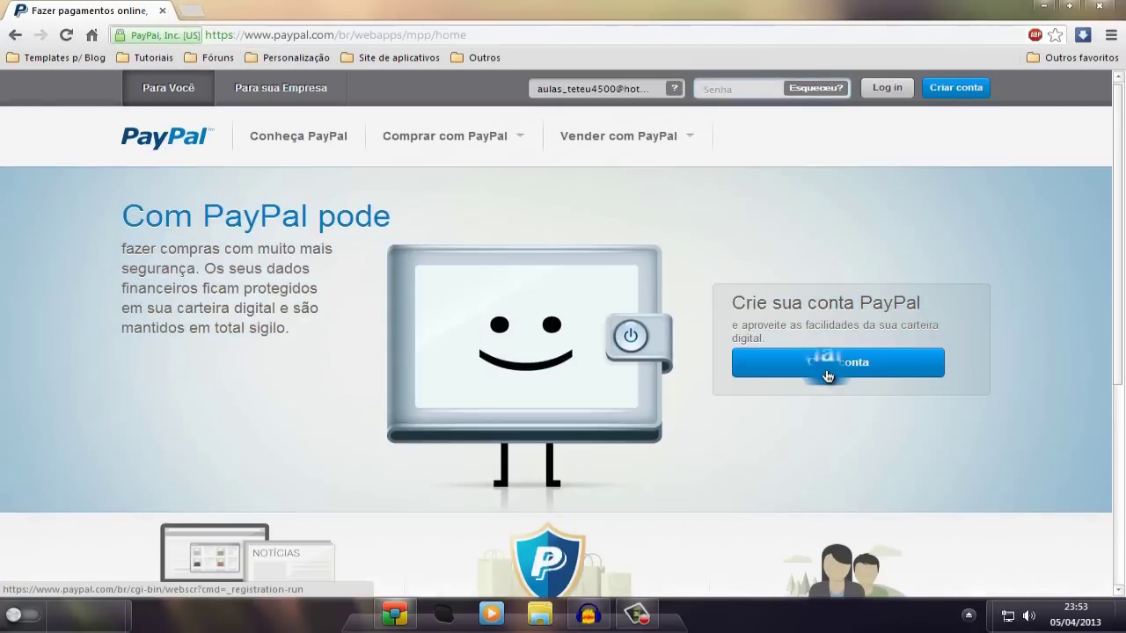
- Open the personal account registration form on PayPal Brazil and examine which details it requires, down to the credit card section
left_click(827, 375)
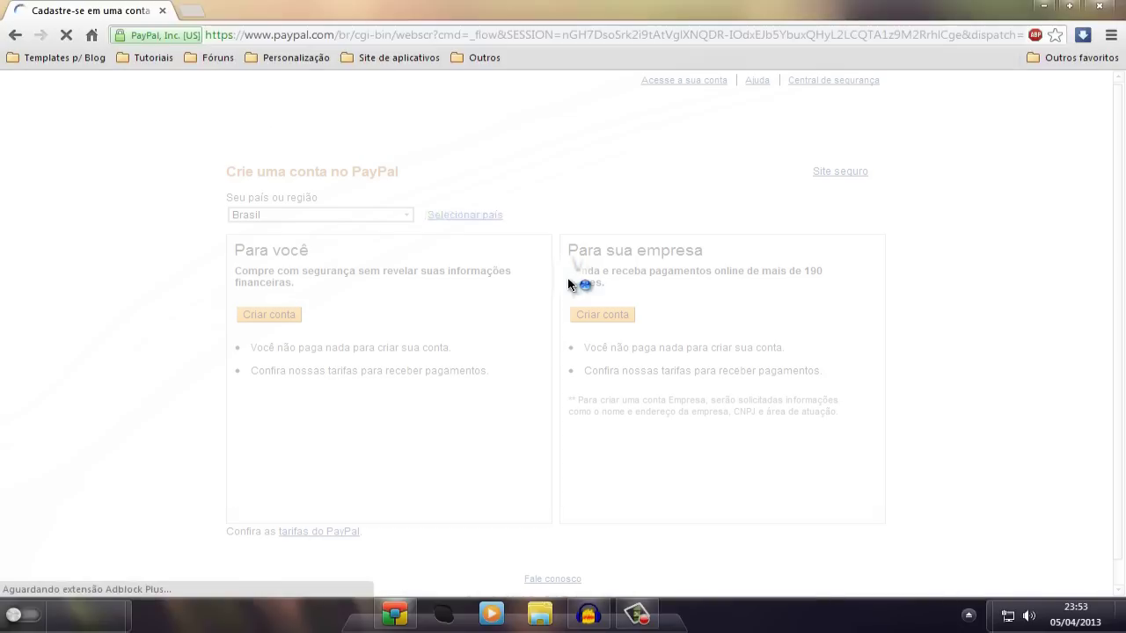
left_click(281, 317)
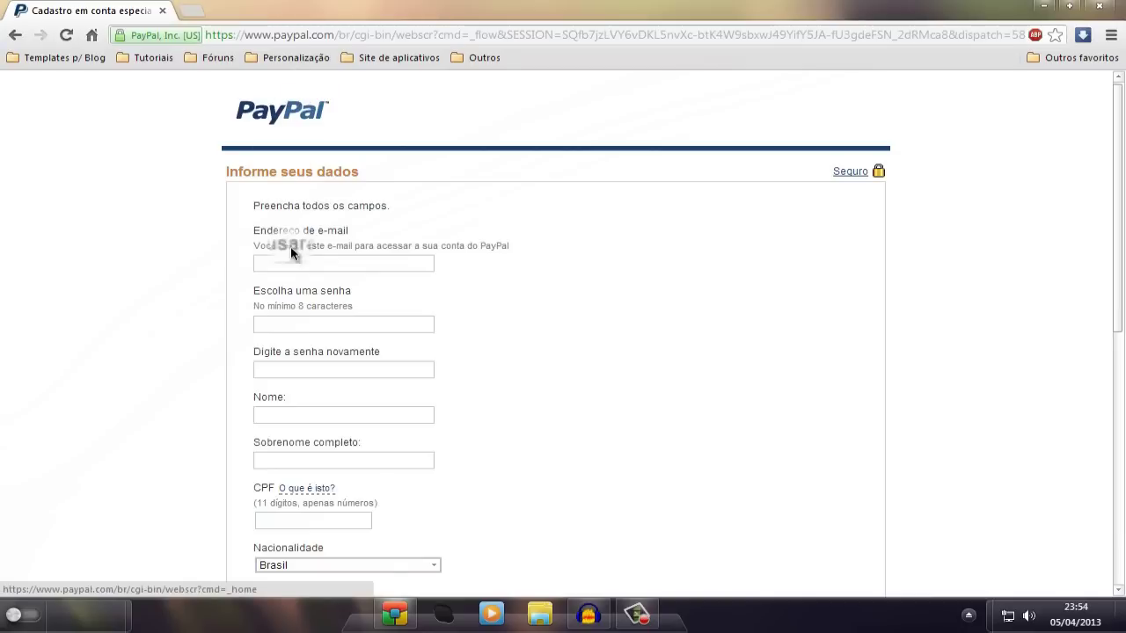
scroll(291, 251, "down", 1)
scroll(296, 262, "down", 1)
left_click(262, 320)
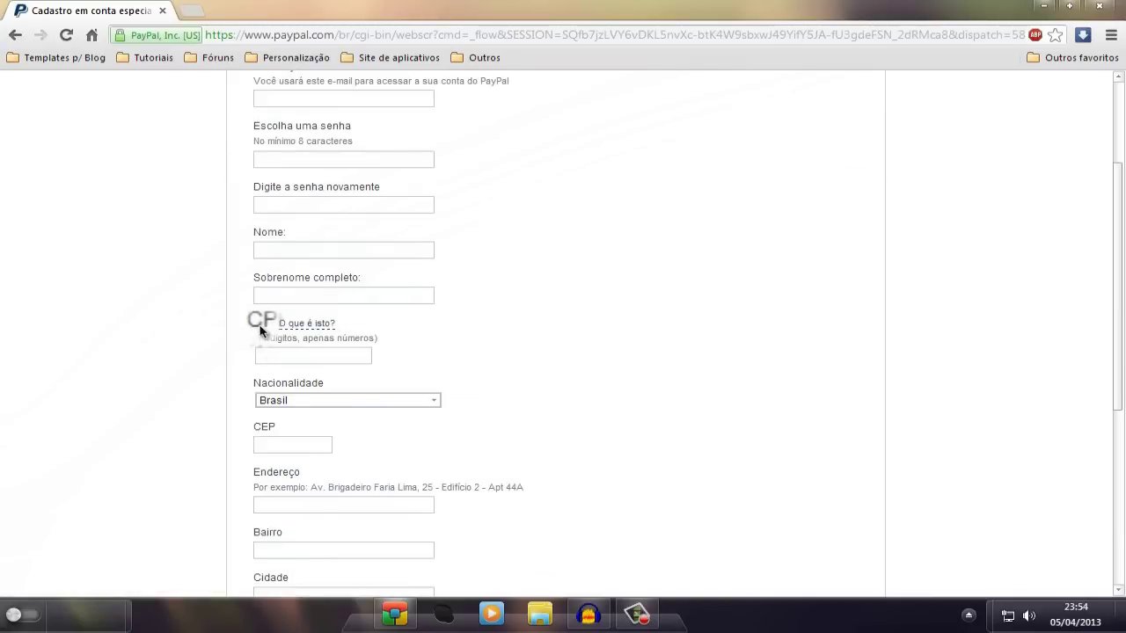
scroll(270, 349, "down", 4)
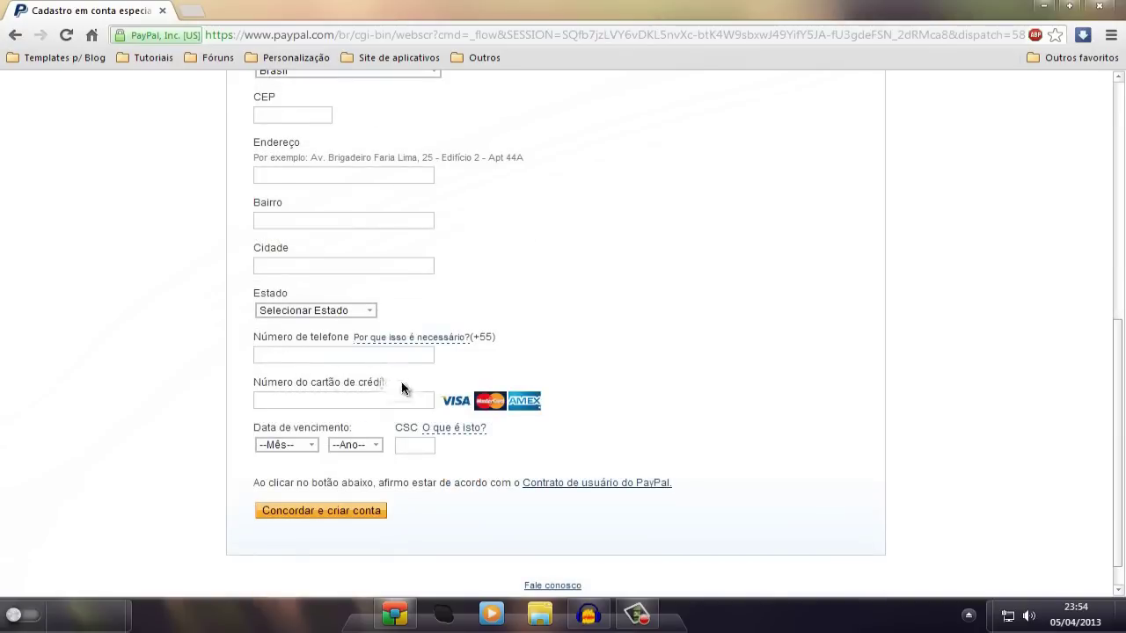
scroll(273, 205, "up", 6)
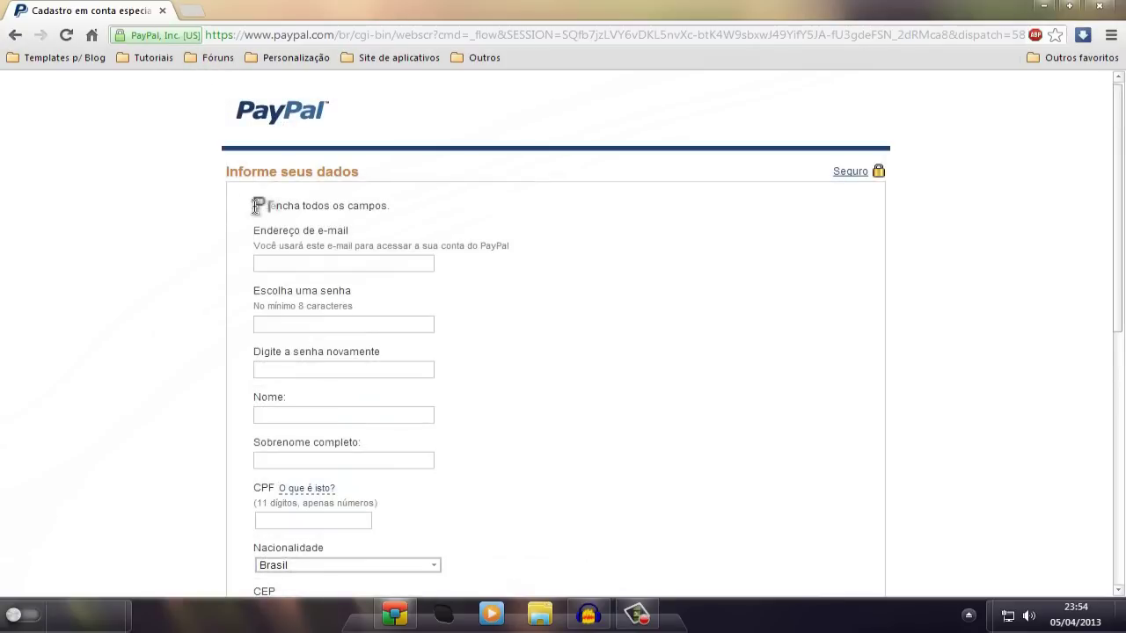
scroll(259, 264, "down", 6)
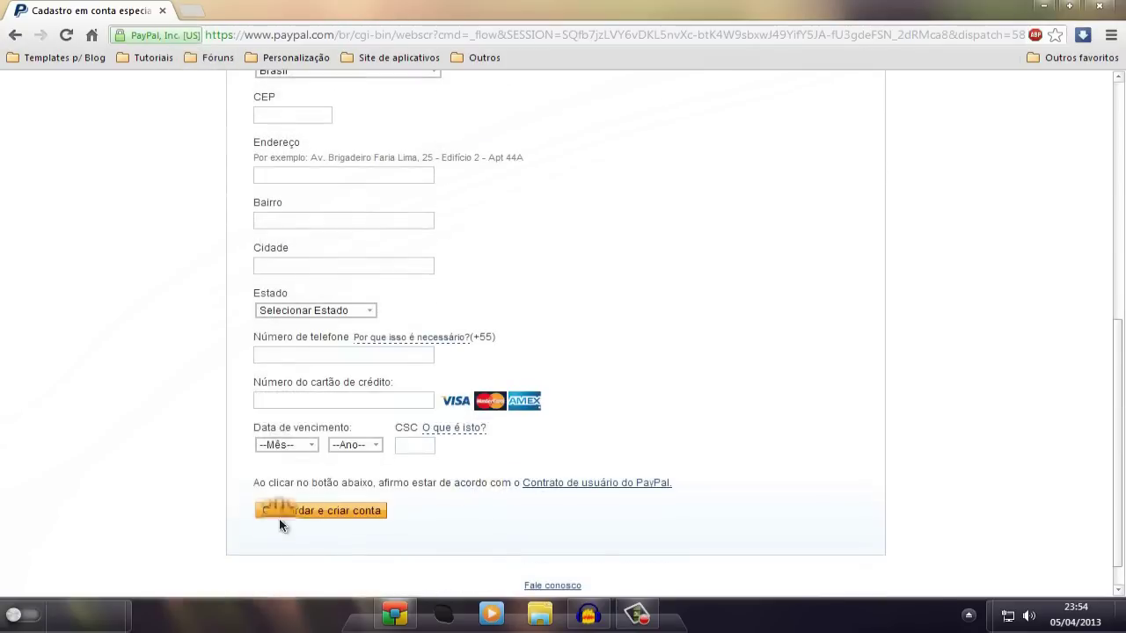
scroll(185, 132, "up", 2)
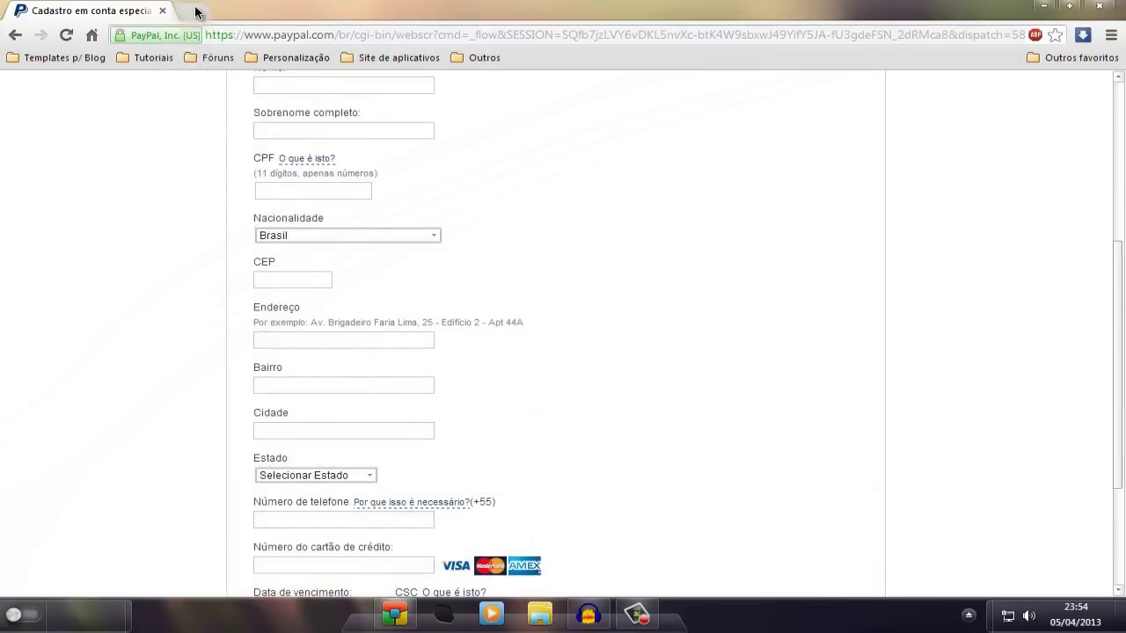
left_click(180, 12)
left_click(161, 10)
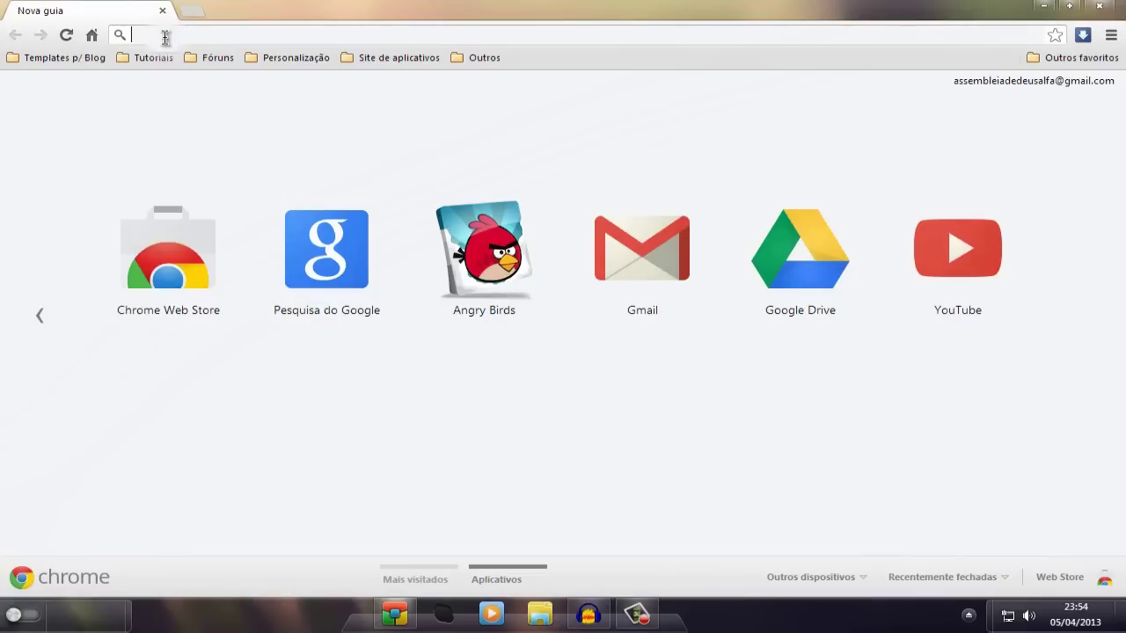
type("paypal.com")
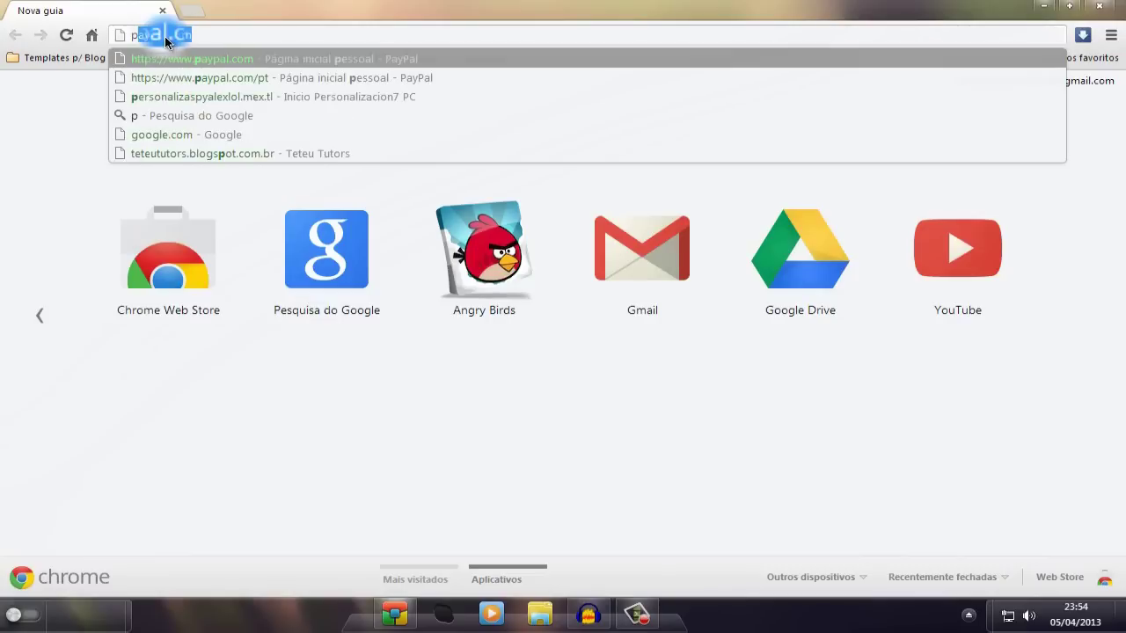
key("Down")
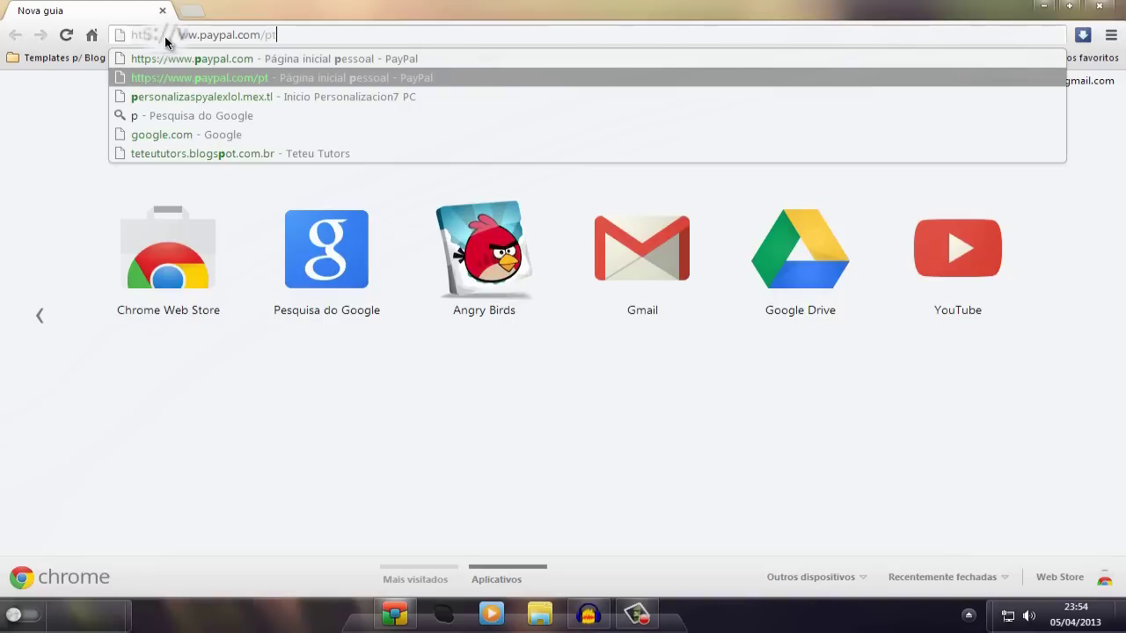
key("Return")
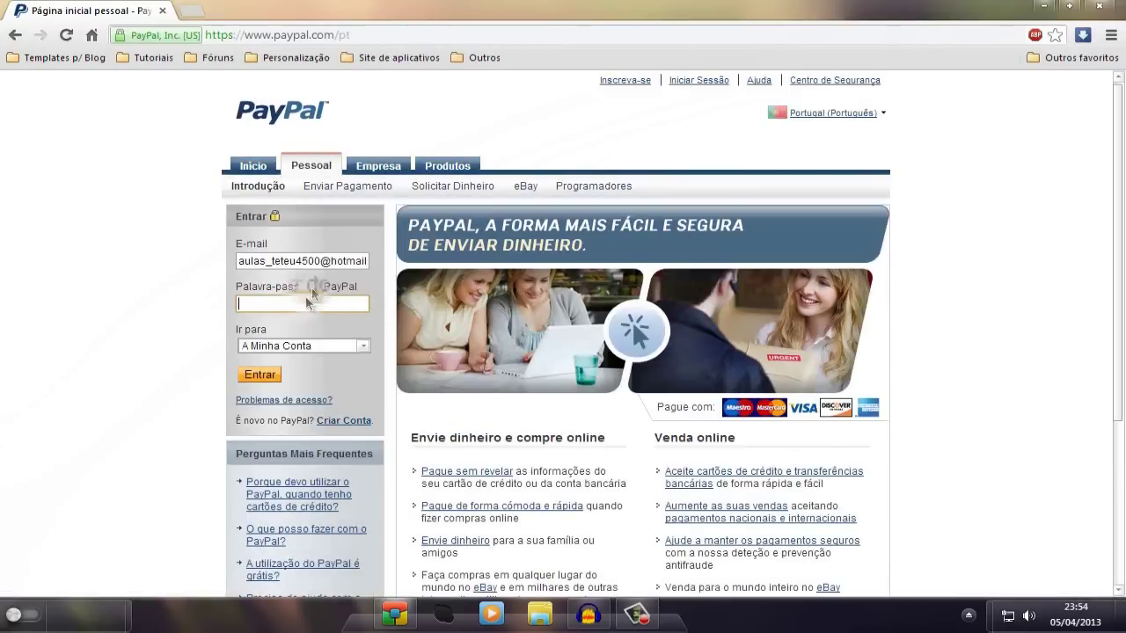
- Clear the prefilled login e-mail and start creating a new PayPal account
left_click_drag(239, 261, 502, 243)
key("BackSpace")
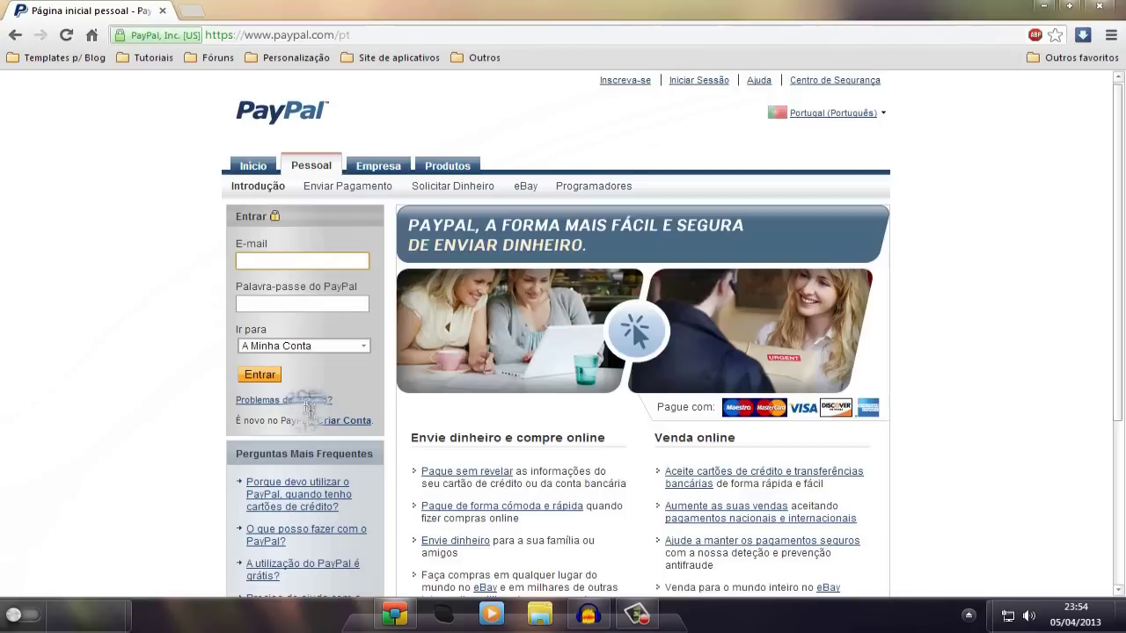
left_click(361, 422)
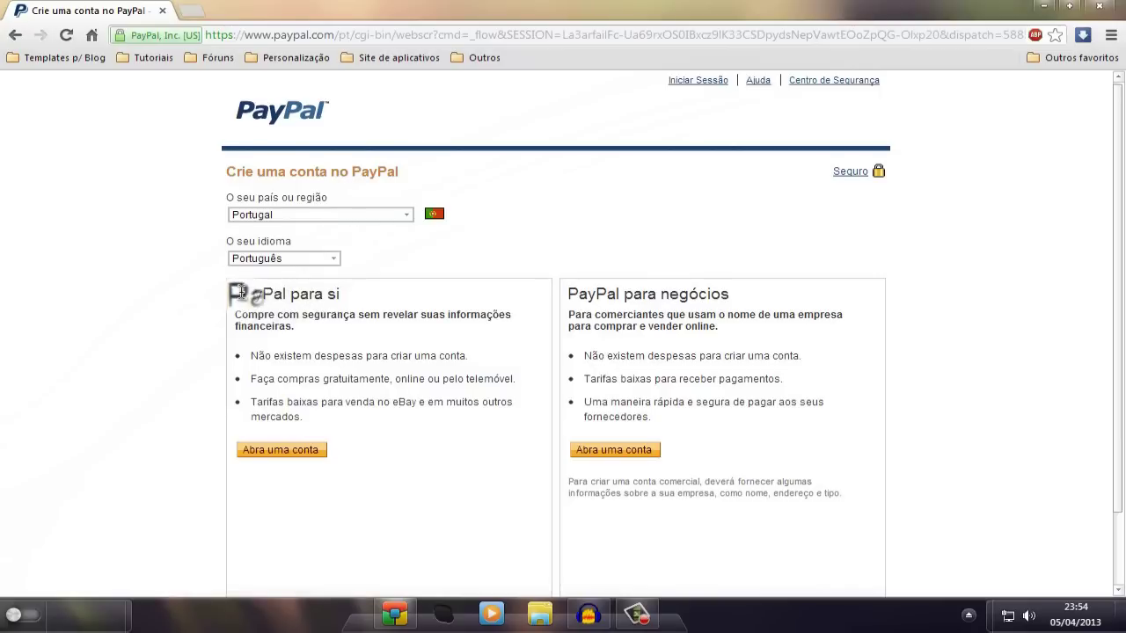
- Choose the personal account (PayPal para si) with Portugal as the country and open its registration form
left_click_drag(571, 296, 736, 298)
left_click(736, 299)
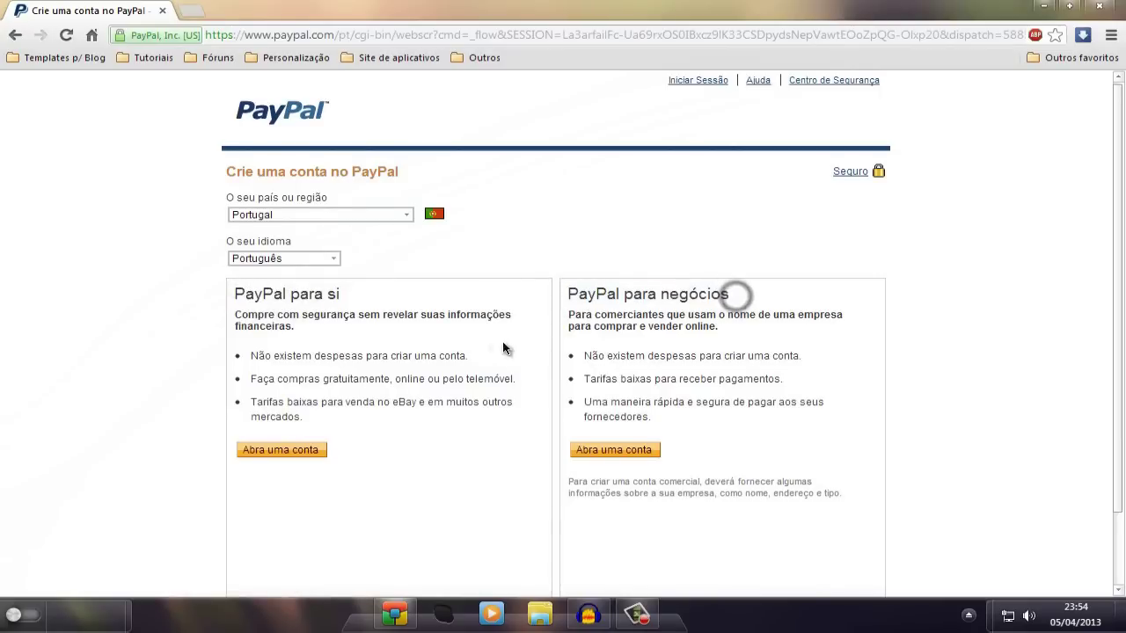
left_click(297, 451)
right_click(298, 449)
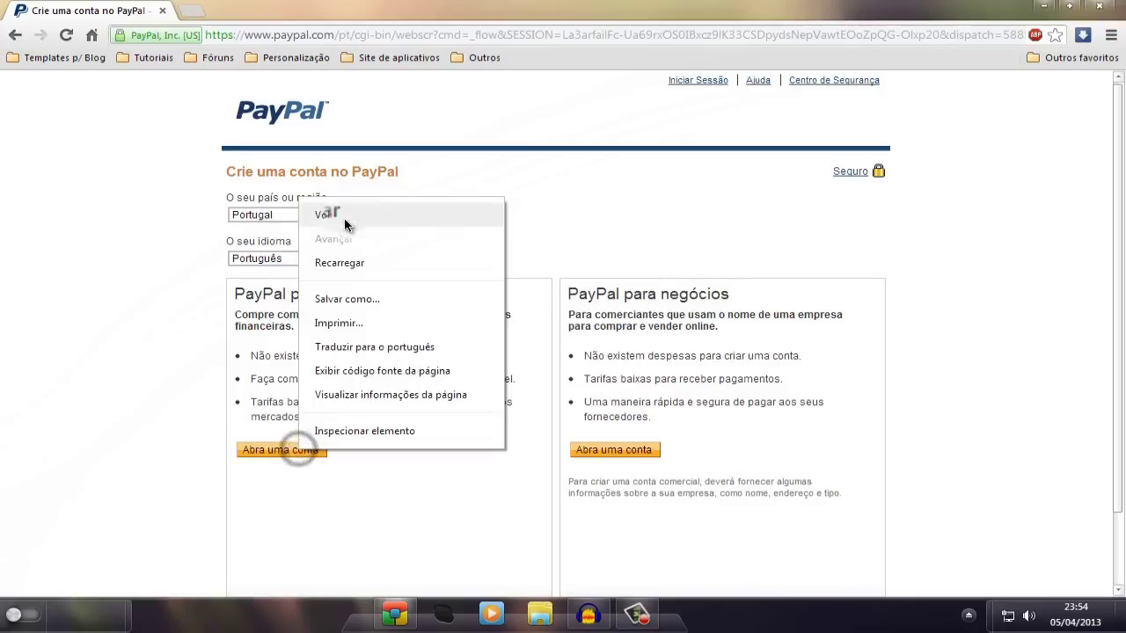
left_click(258, 452)
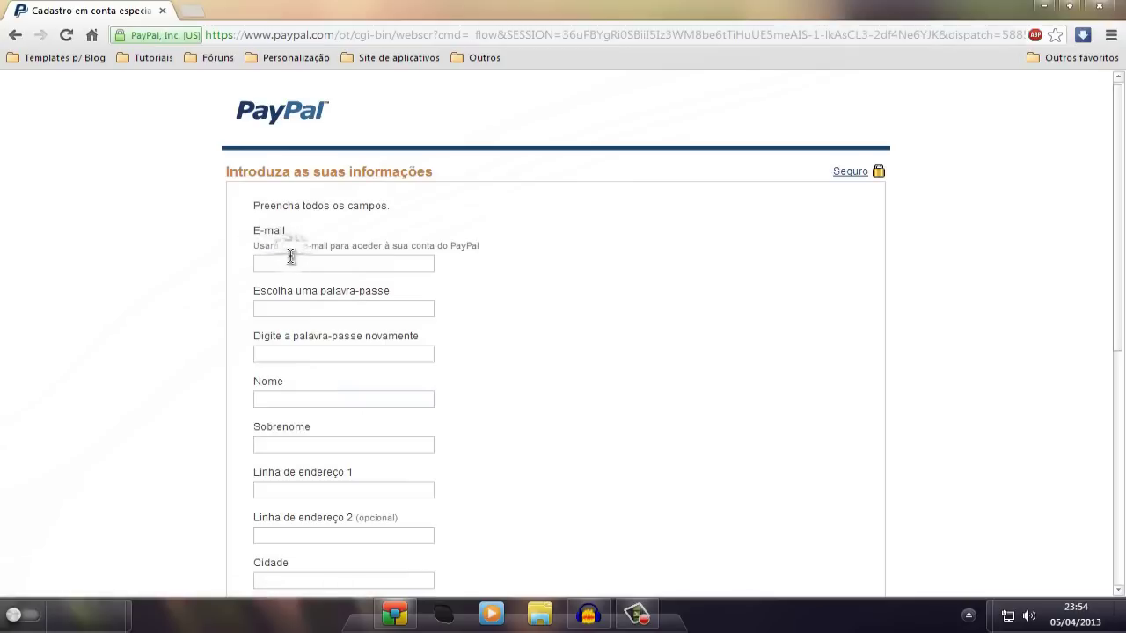
- Look over the Portuguese registration form and examine its e-mail, password and password confirmation fields, including the password tips
scroll(290, 299, "down", 5)
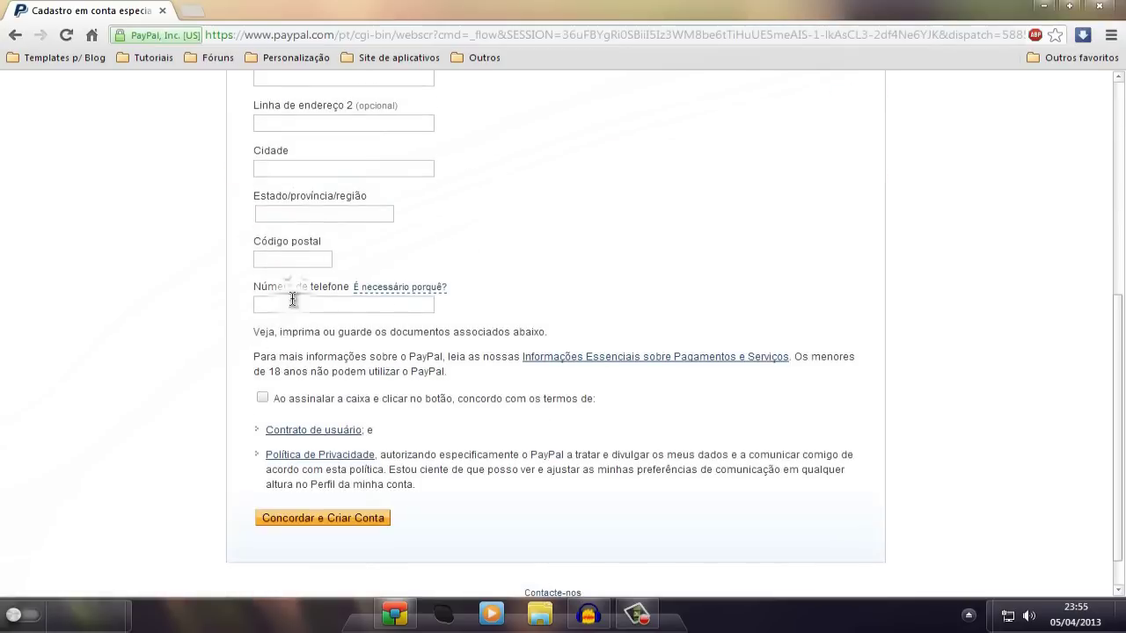
scroll(294, 303, "up", 5)
left_click(278, 262)
left_click(315, 308)
left_click(86, 400)
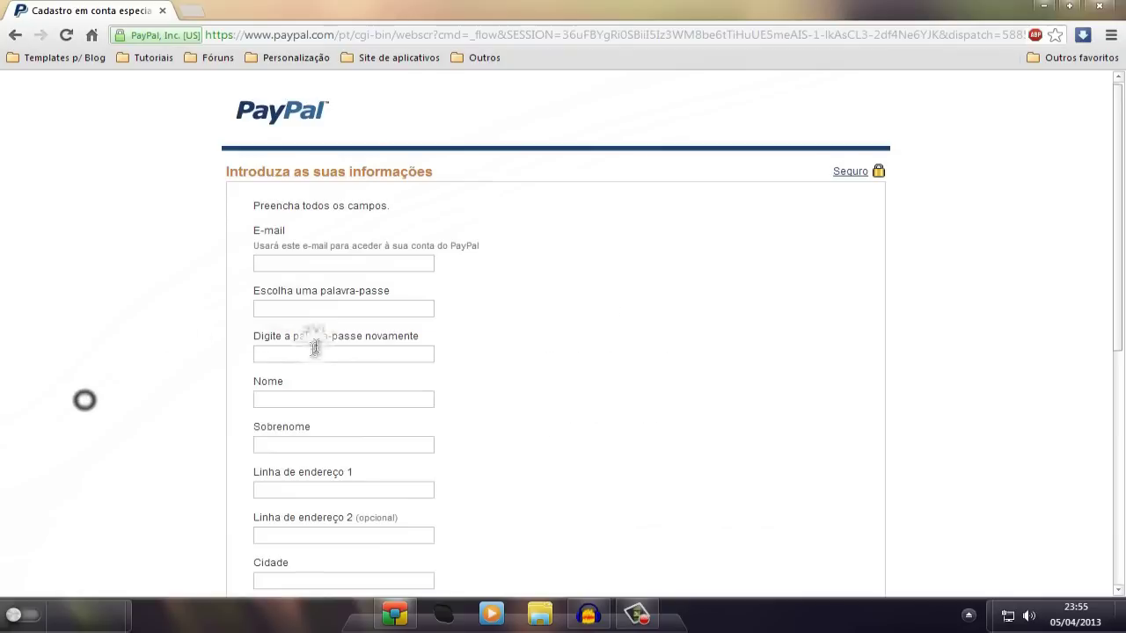
left_click(276, 307)
left_click(284, 351)
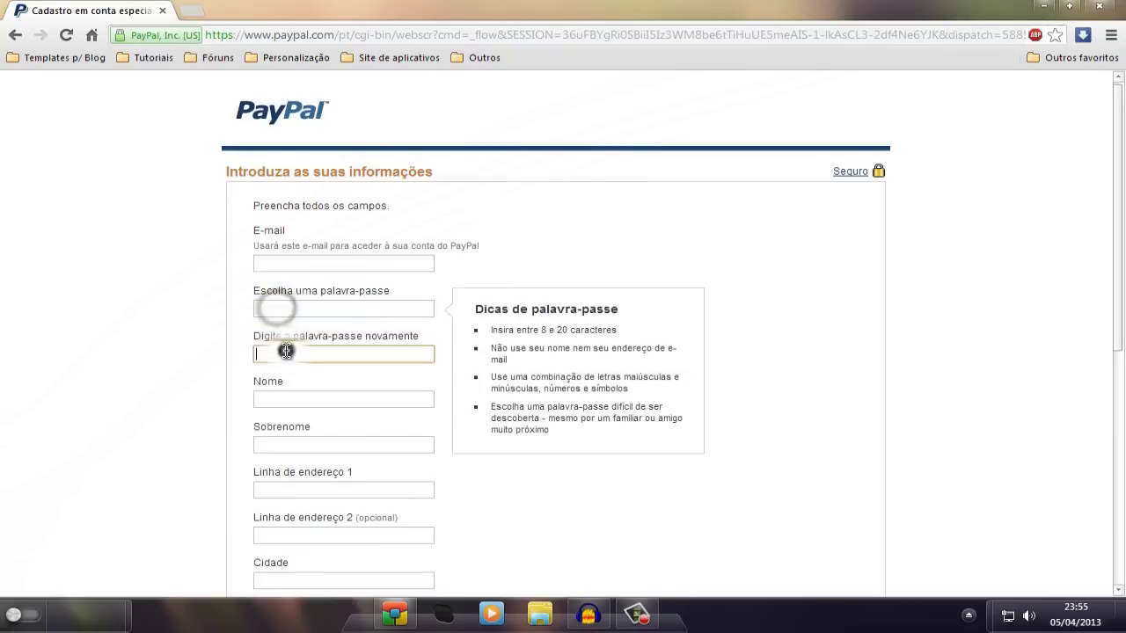
- Examine the name, surname, address, city, state, postal code and phone number fields of the registration form
left_click(302, 401)
scroll(302, 402, "down", 1)
left_click(291, 358)
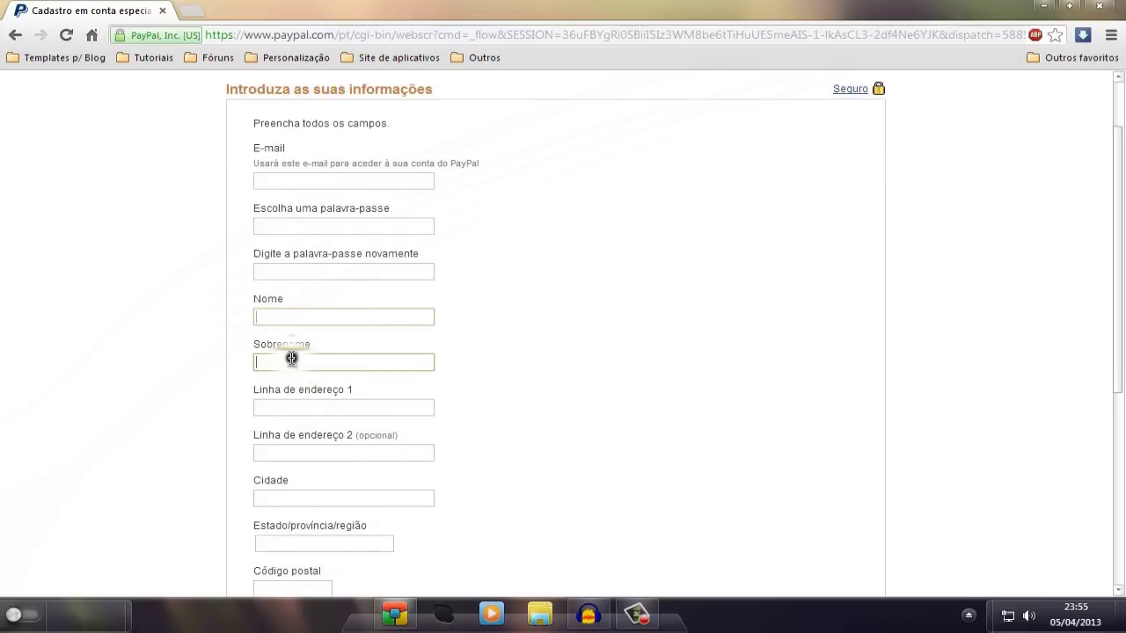
left_click(302, 409)
left_click(297, 455)
scroll(326, 329, "down", 4)
scroll(327, 352, "up", 2)
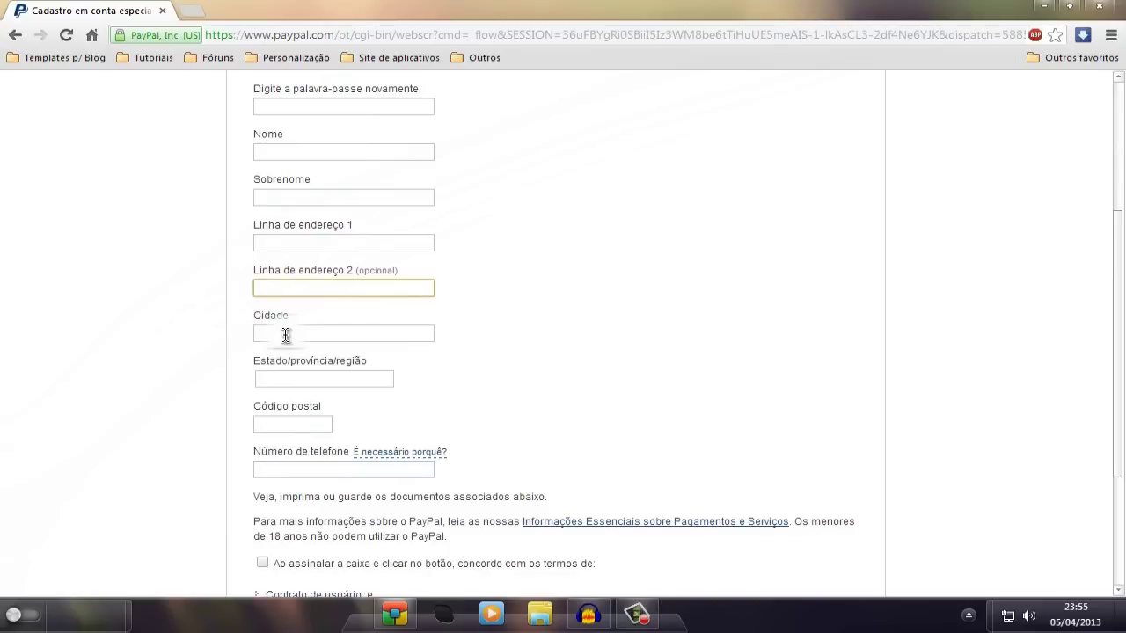
left_click(285, 333)
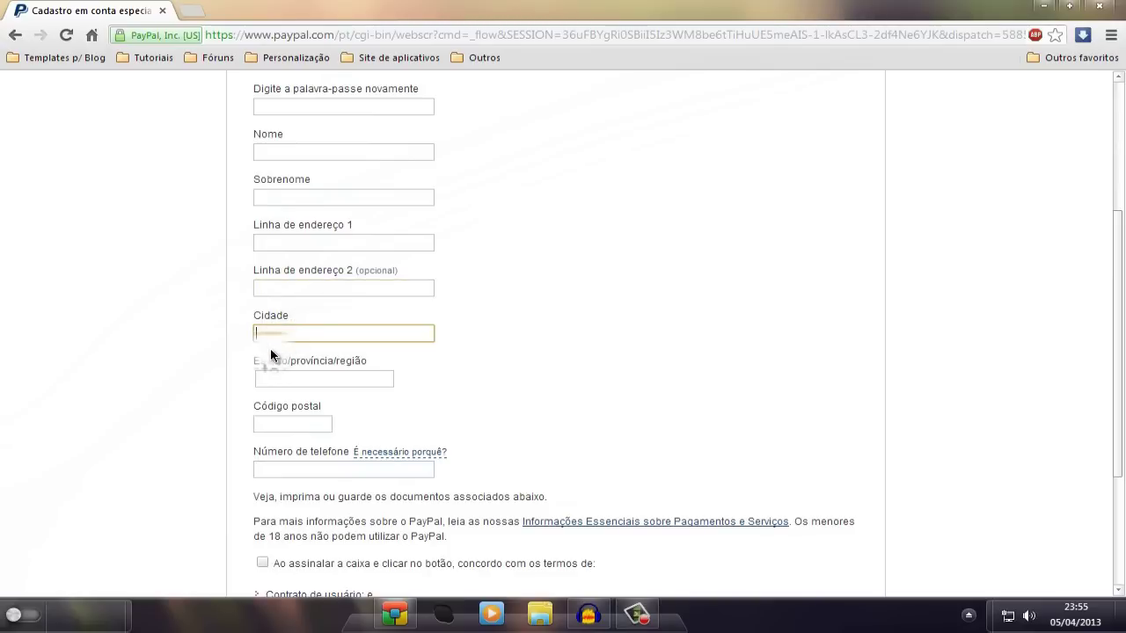
left_click(307, 378)
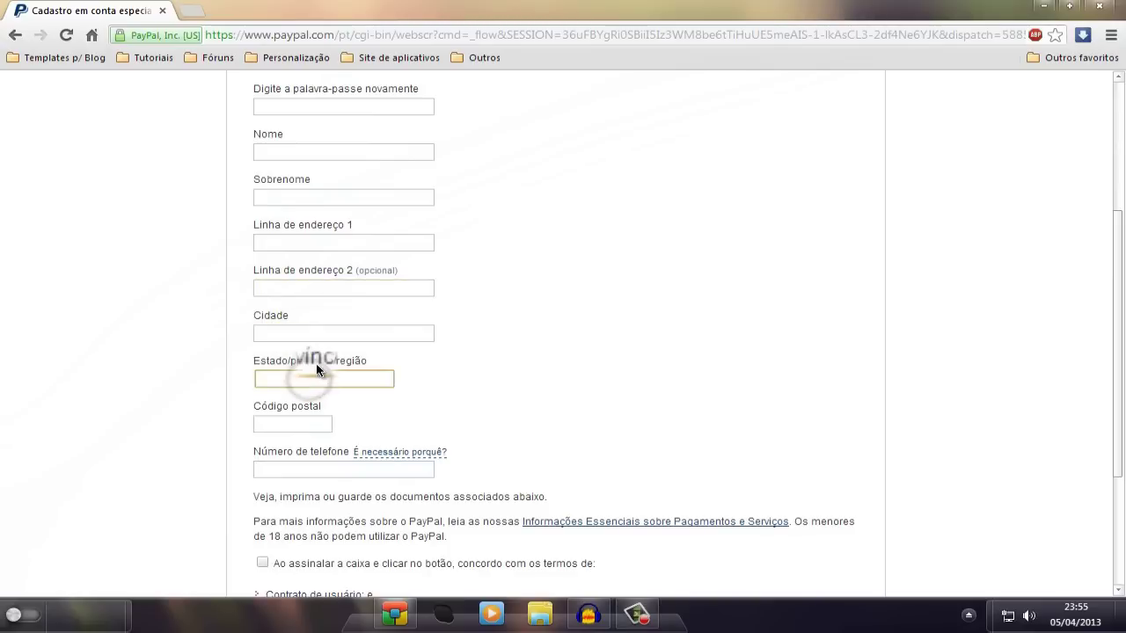
left_click(266, 426)
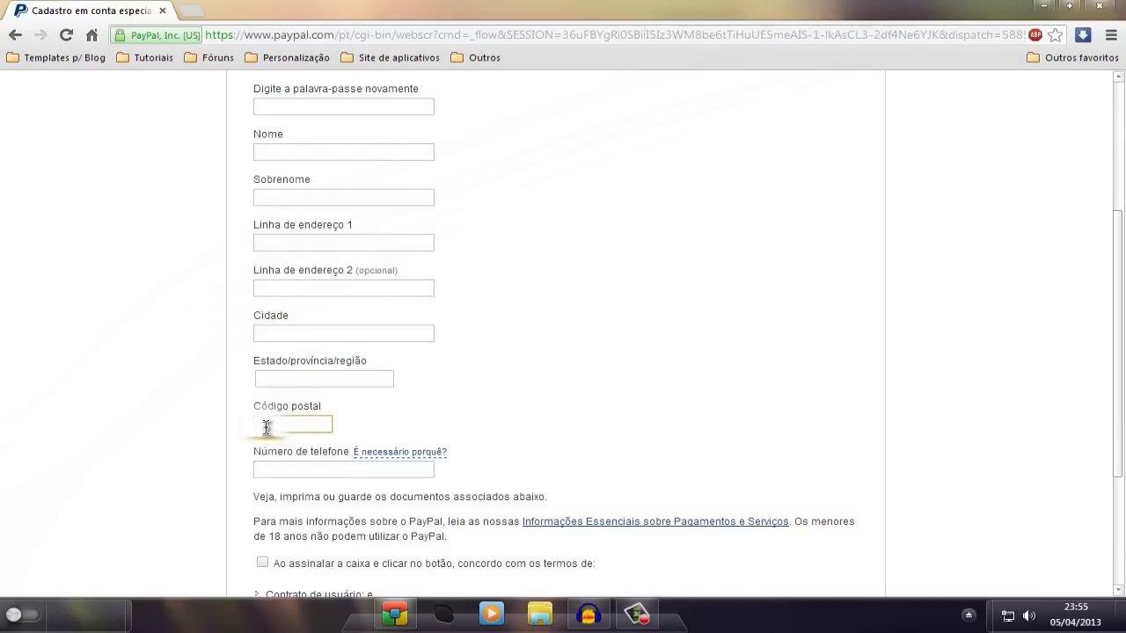
left_click(295, 471)
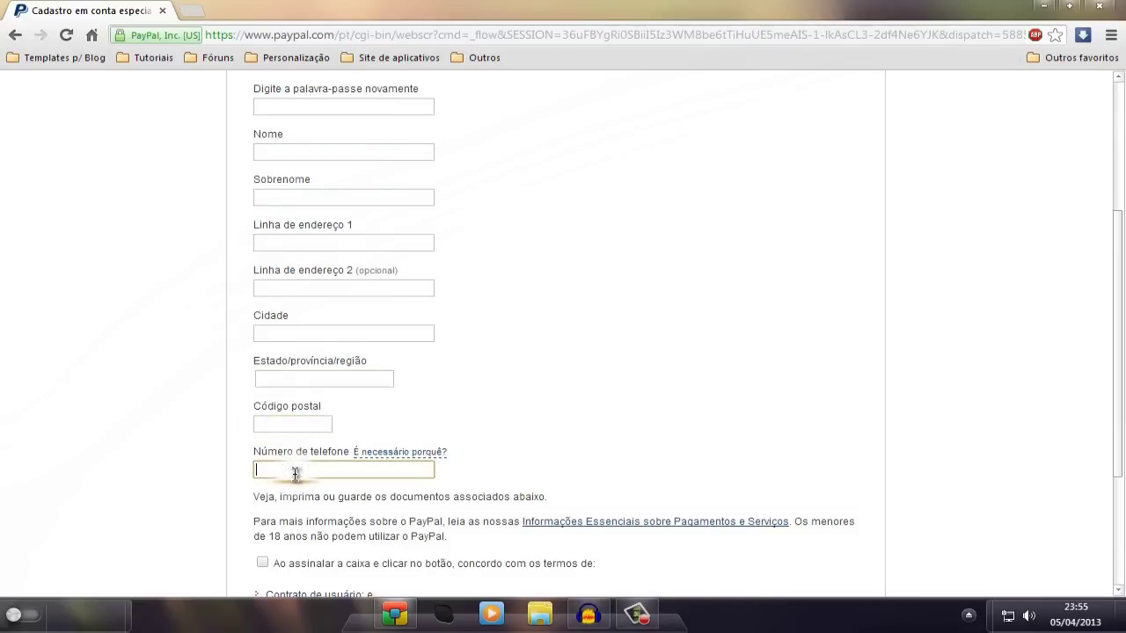
- Examine the terms agreement checkbox, the user agreement and privacy policy links, and the Concordar e Criar Conta option ending the registration form
scroll(296, 473, "down", 1)
left_click(266, 483)
scroll(422, 498, "down", 1)
left_click(324, 517)
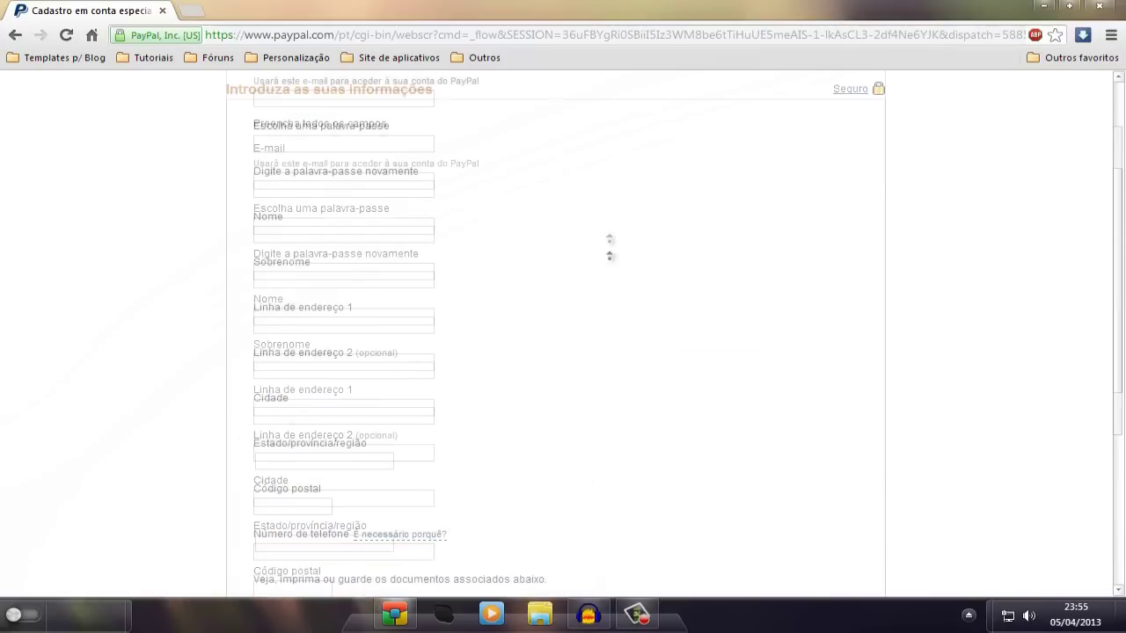
scroll(269, 364, "down", 10)
scroll(272, 214, "up", 9)
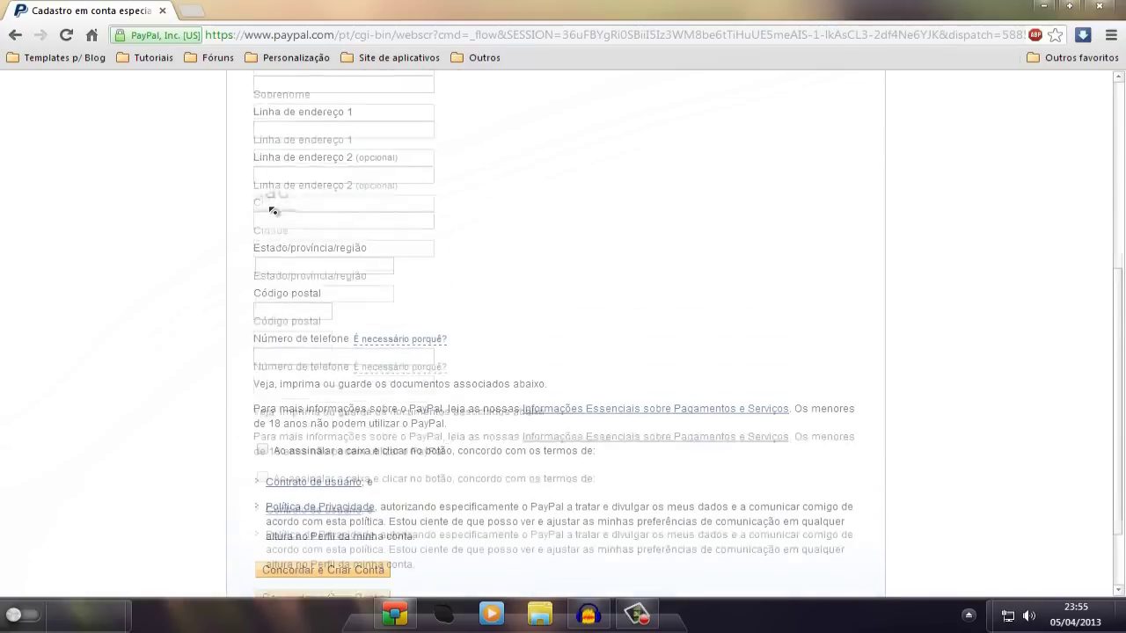
scroll(280, 317, "up", 1)
scroll(266, 396, "down", 5)
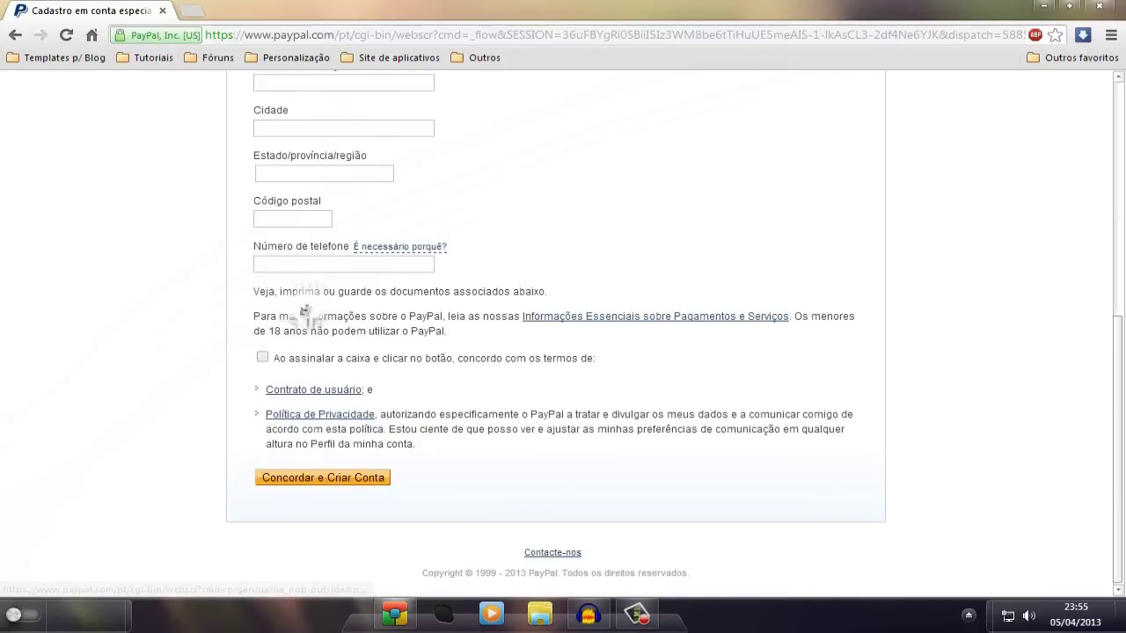
scroll(380, 248, "up", 1)
scroll(387, 248, "up", 4)
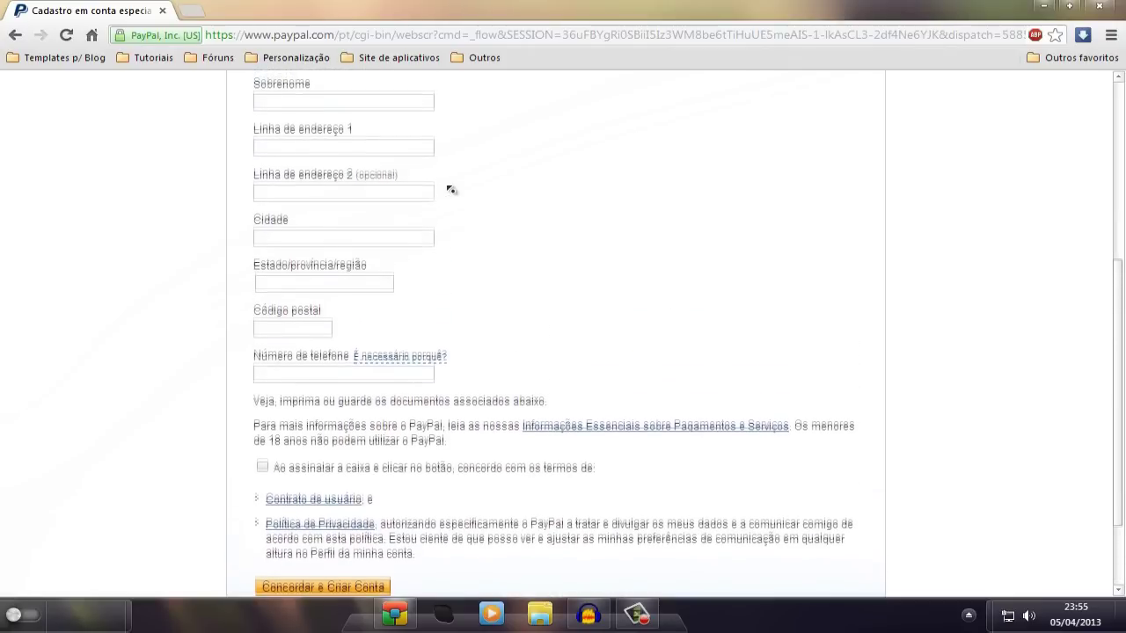
scroll(450, 195, "up", 3)
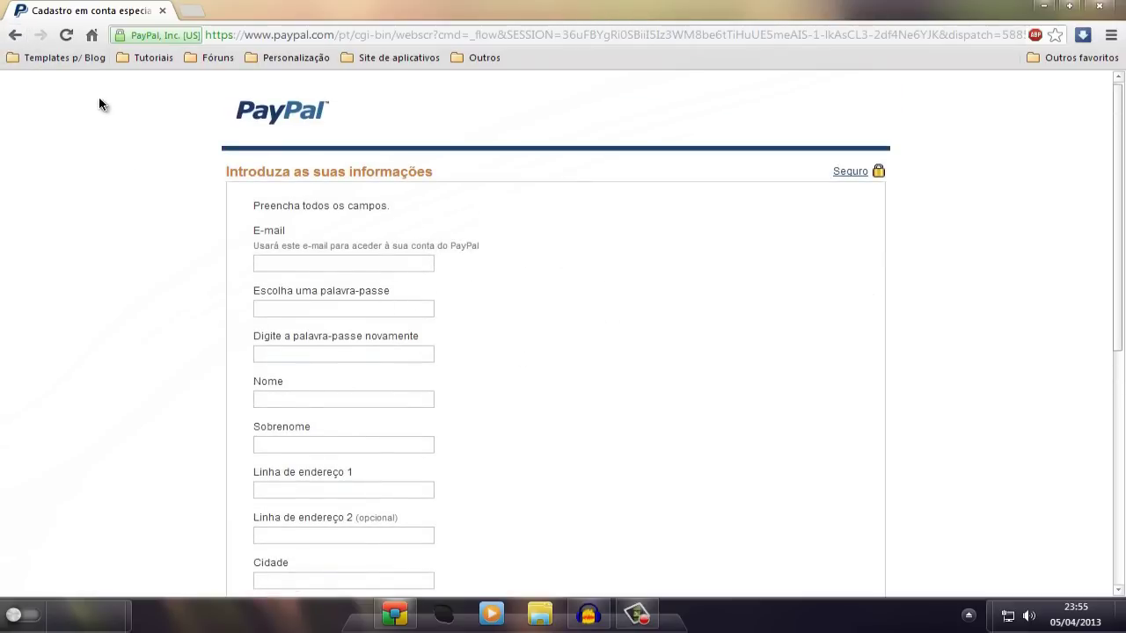
- Review the whole personal registration form again, from the e-mail field through the phone number to the terms, checking which data it requests
scroll(281, 246, "down", 3)
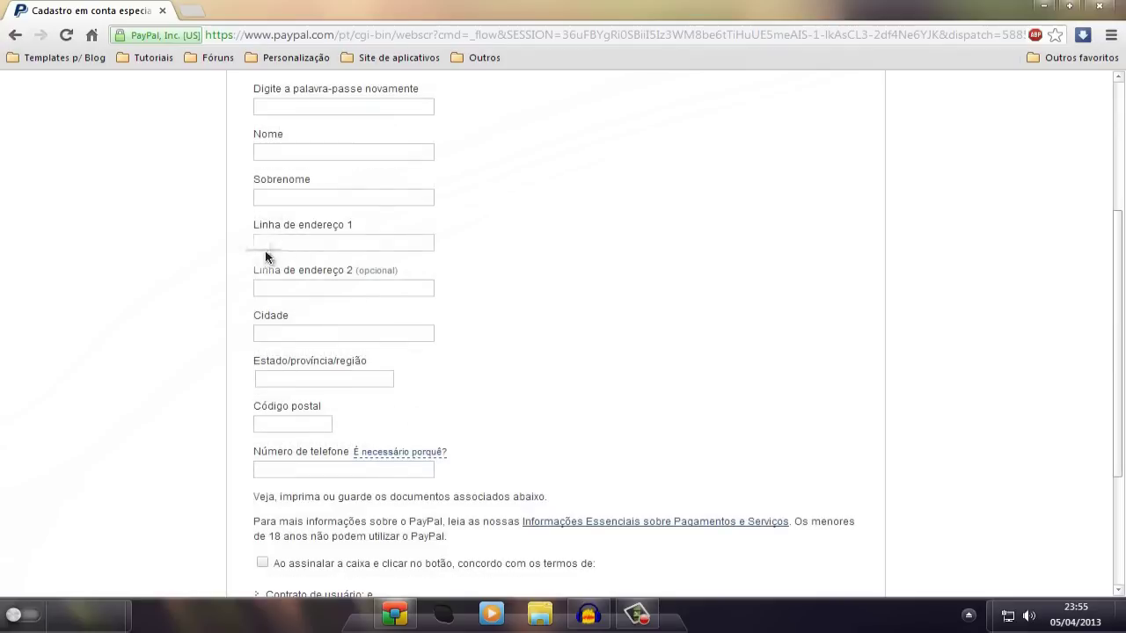
middle_click(236, 241)
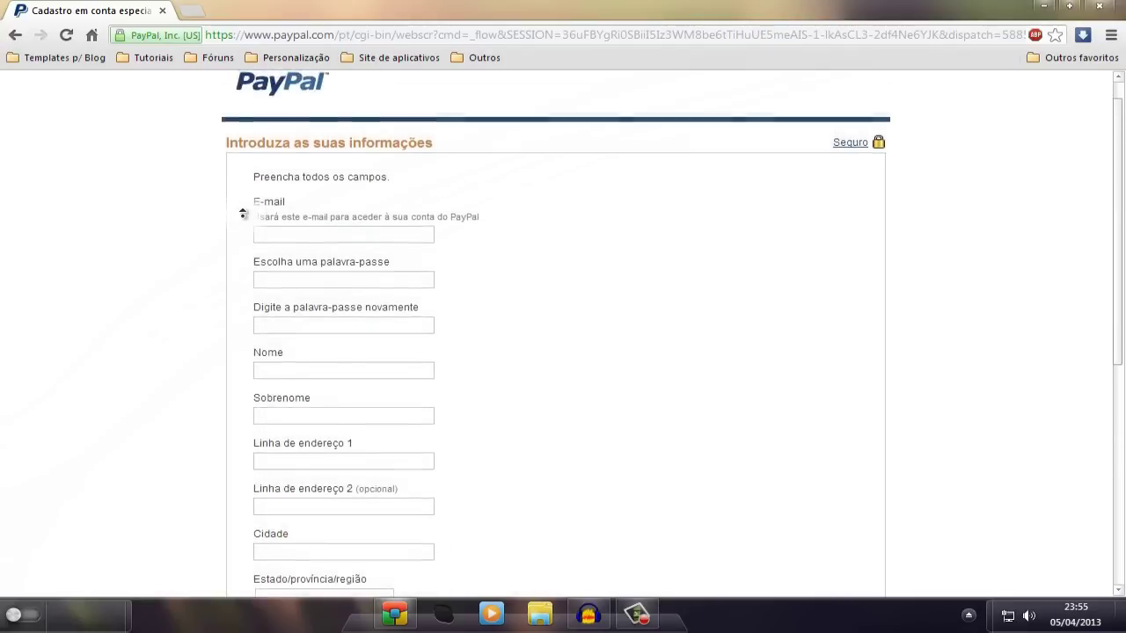
scroll(221, 287, "down", 1)
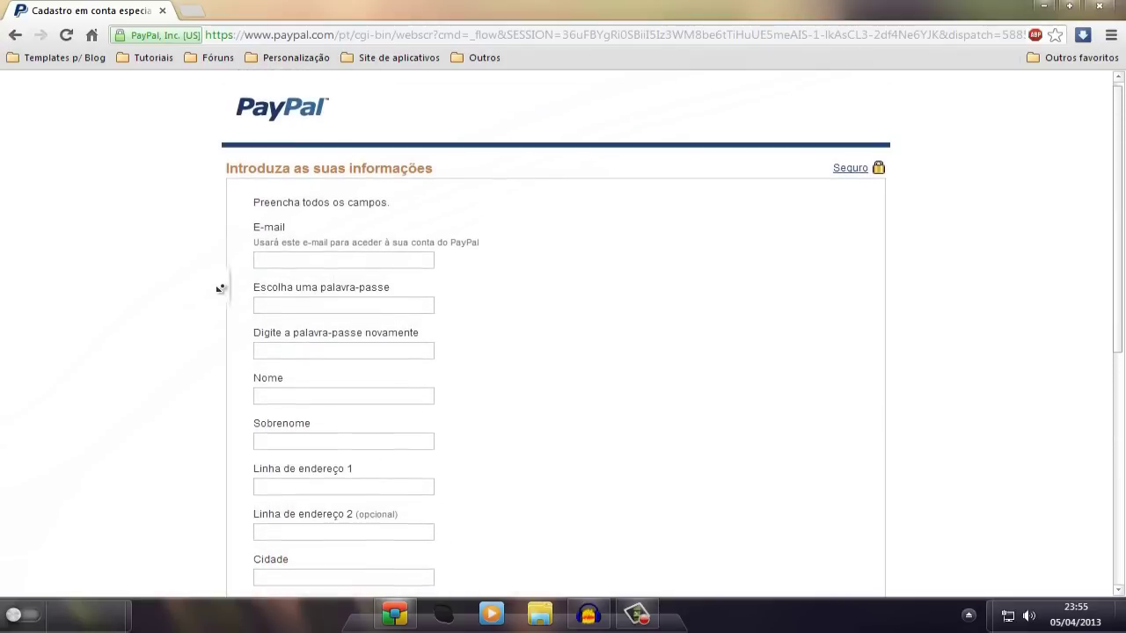
scroll(219, 300, "down", 3)
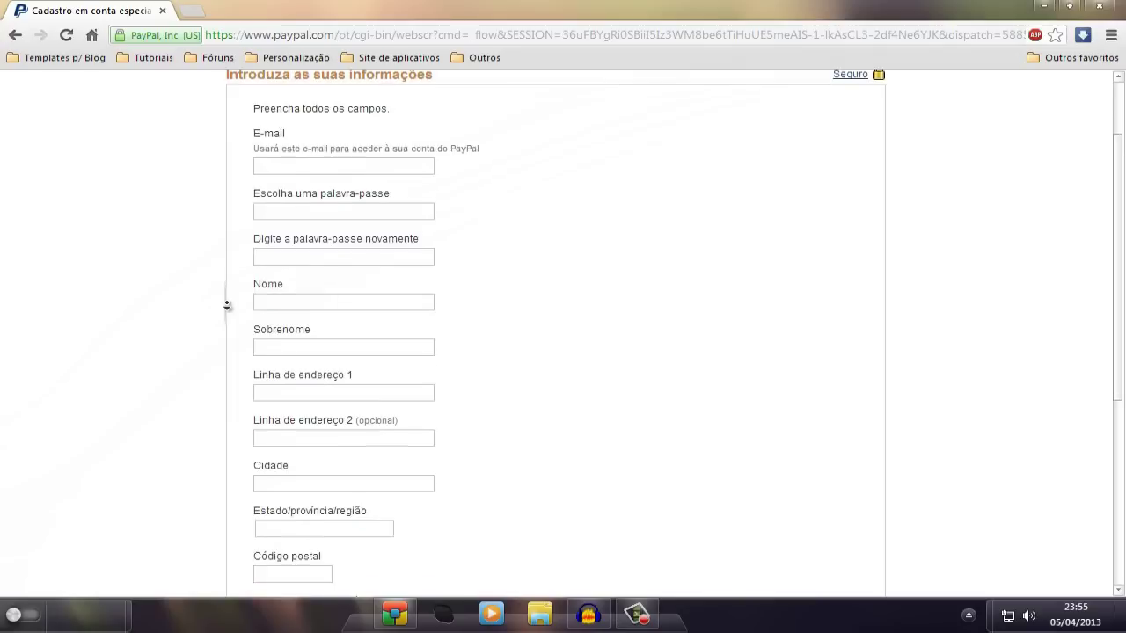
scroll(226, 305, "down", 3)
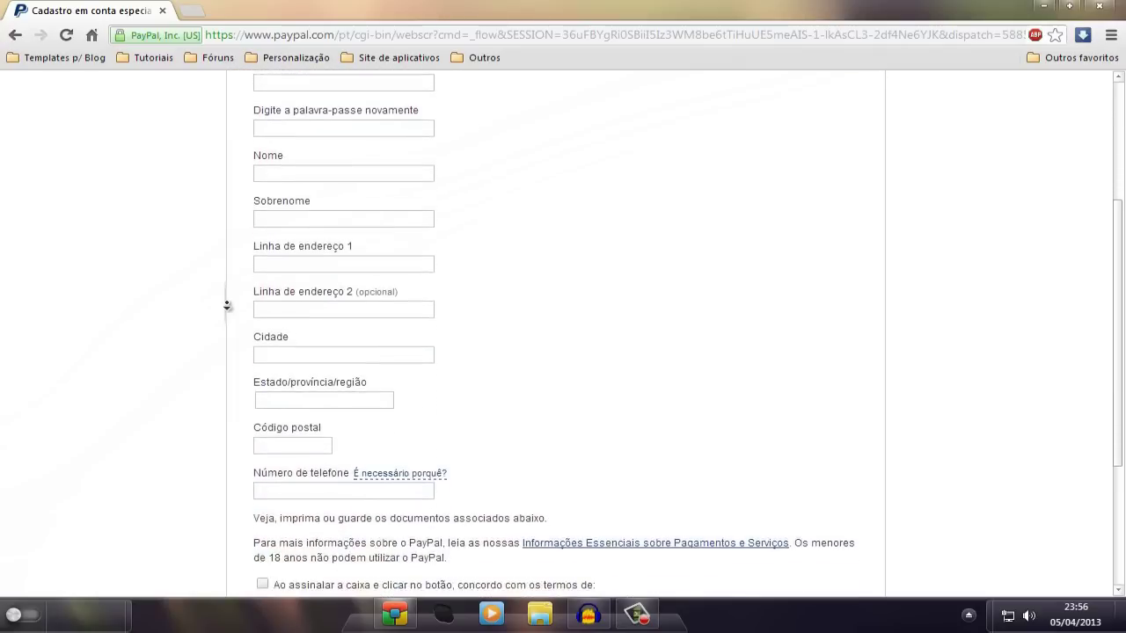
scroll(226, 305, "down", 3)
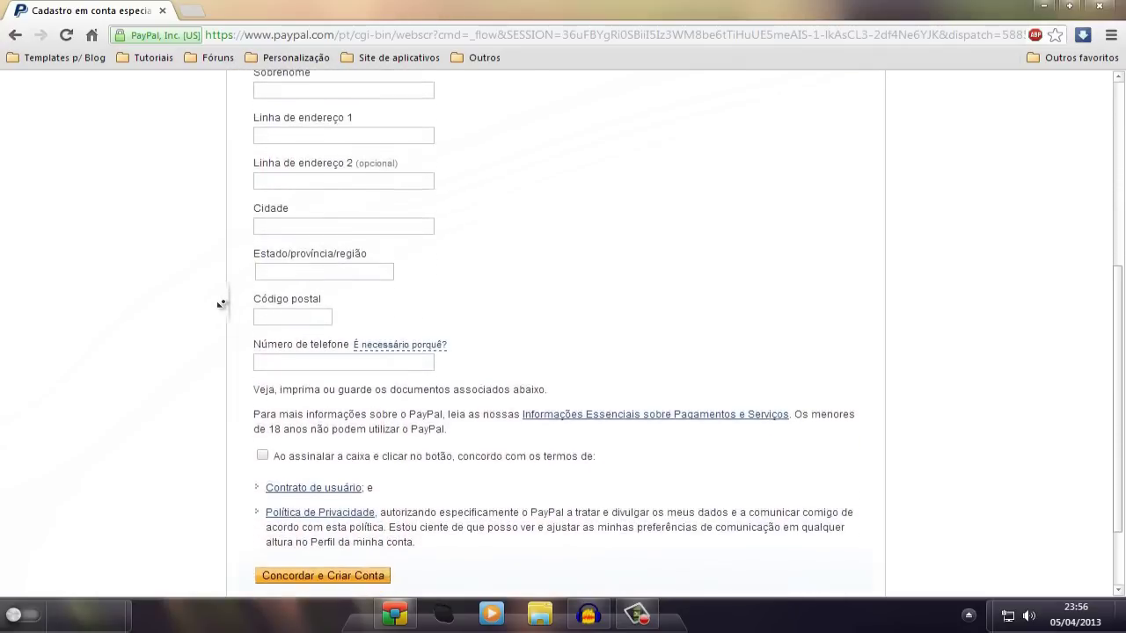
scroll(220, 303, "down", 2)
scroll(207, 262, "up", 10)
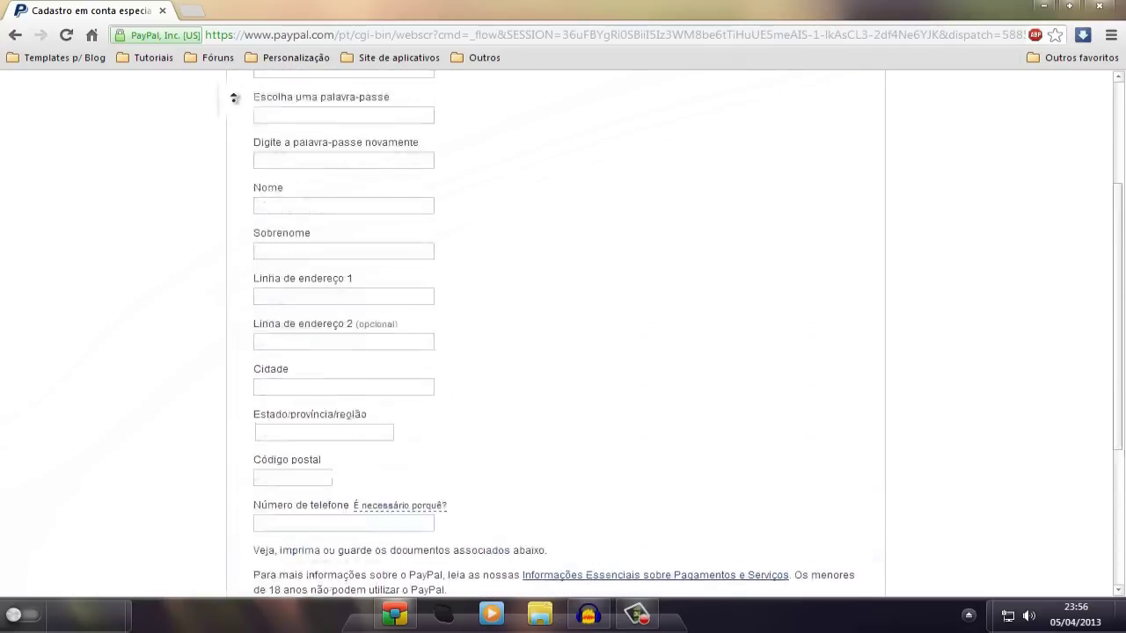
left_click(208, 262)
scroll(276, 384, "down", 5)
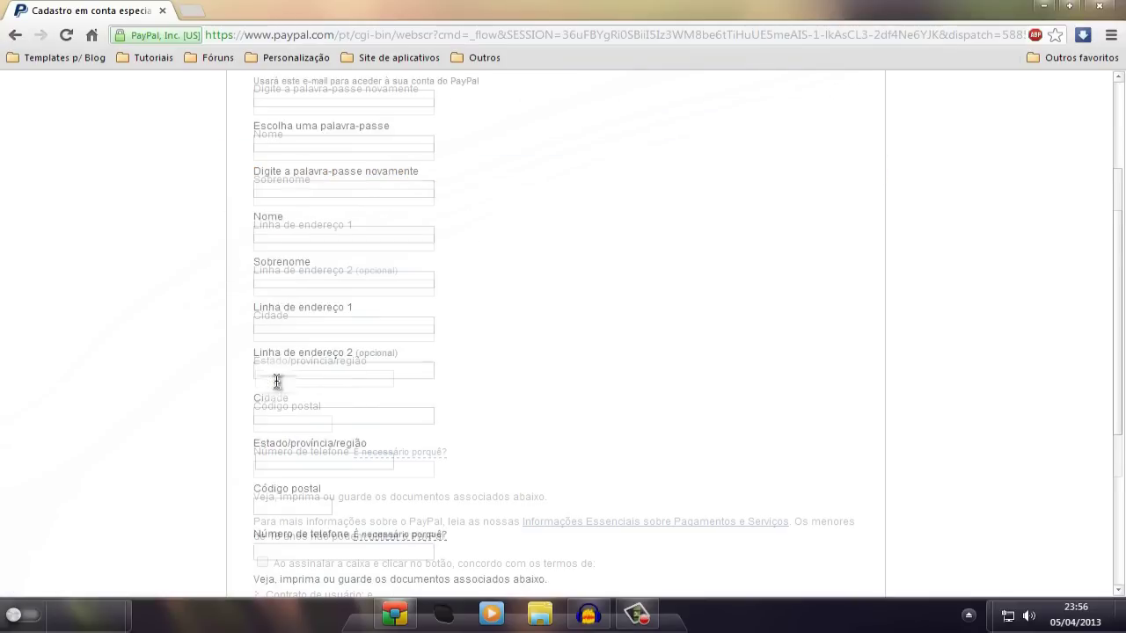
left_click(301, 303)
scroll(295, 299, "up", 1)
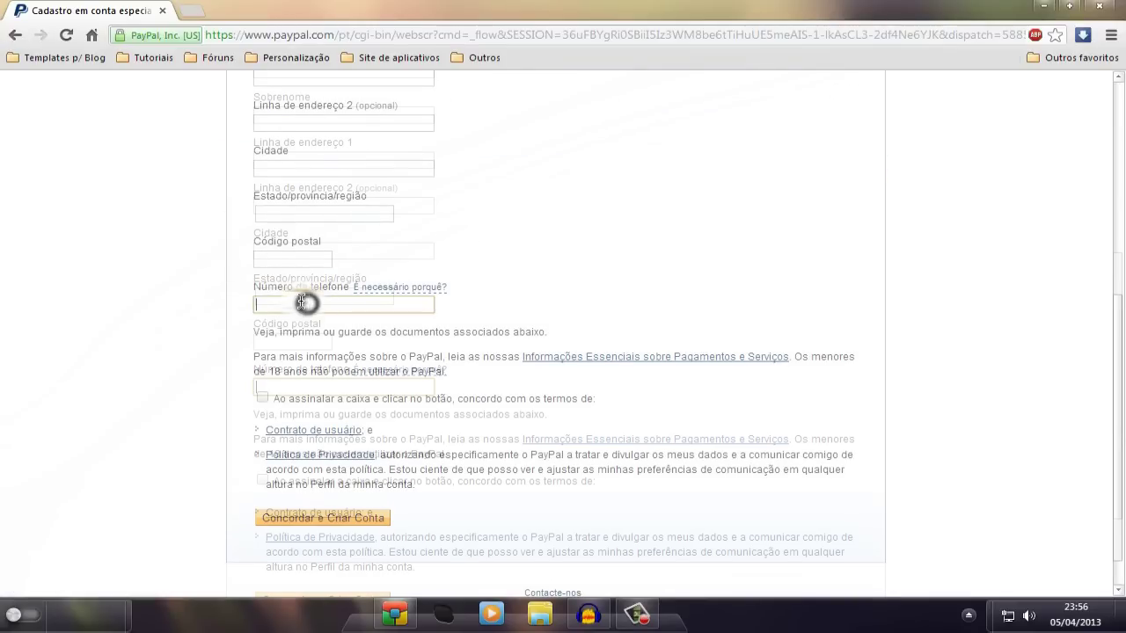
scroll(291, 295, "up", 3)
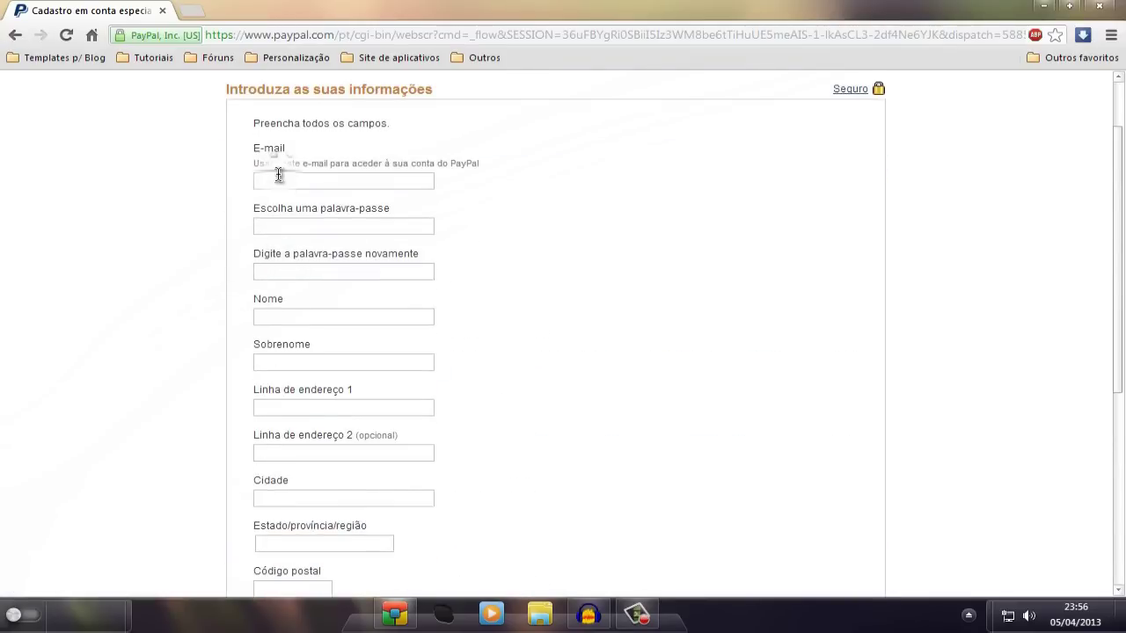
- Open the business account (PayPal para negócios) registration form instead and examine its company information fields
left_click(15, 35)
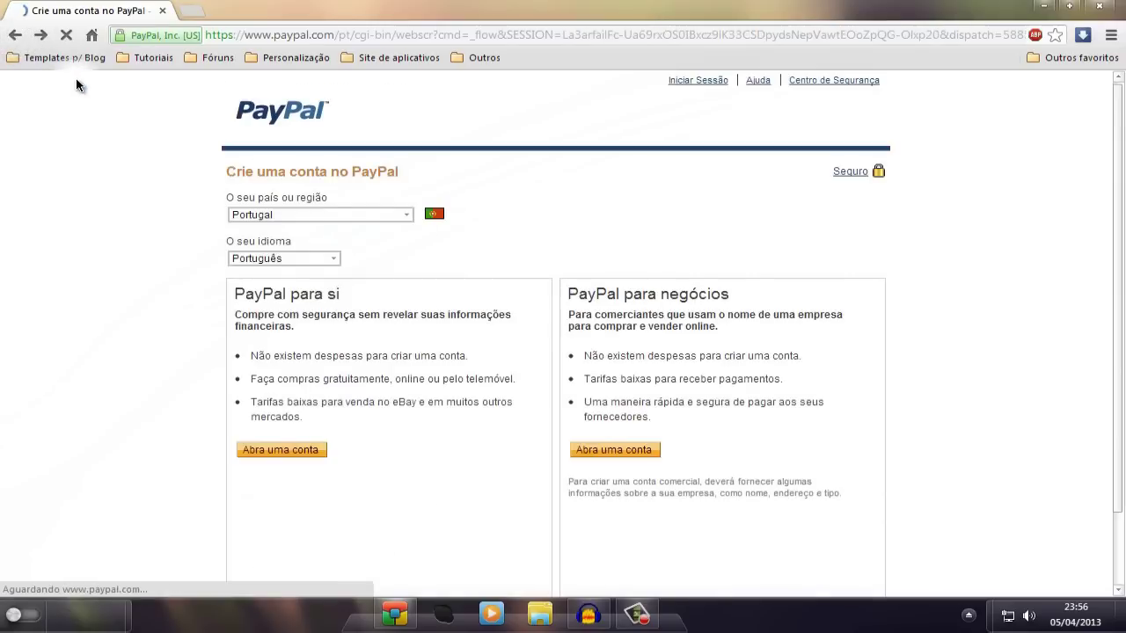
left_click(623, 452)
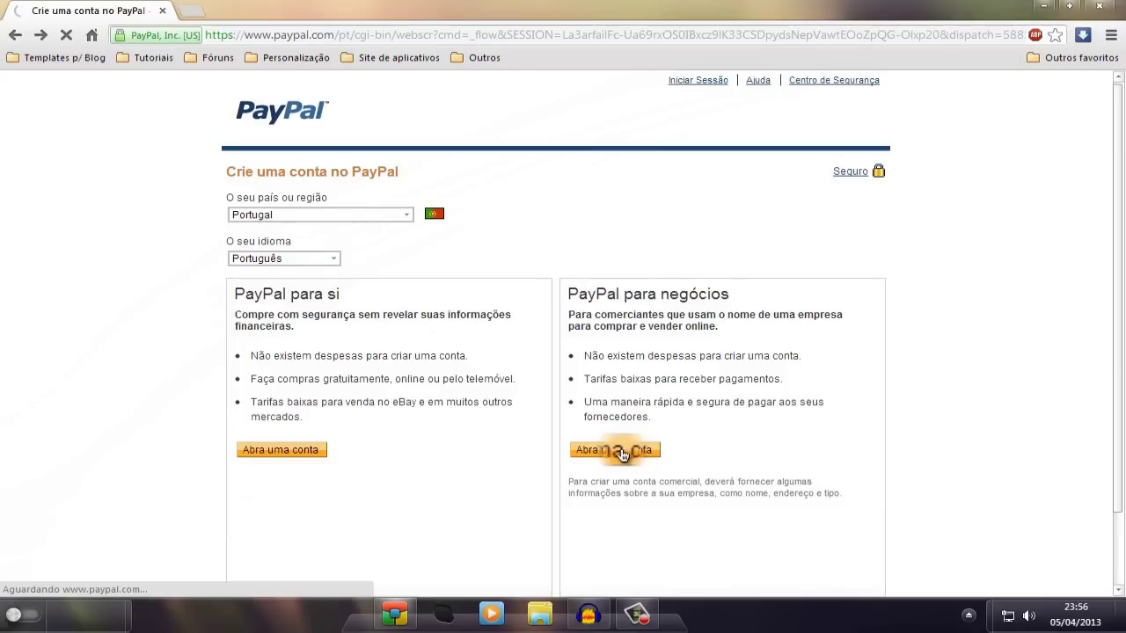
scroll(360, 378, "down", 2)
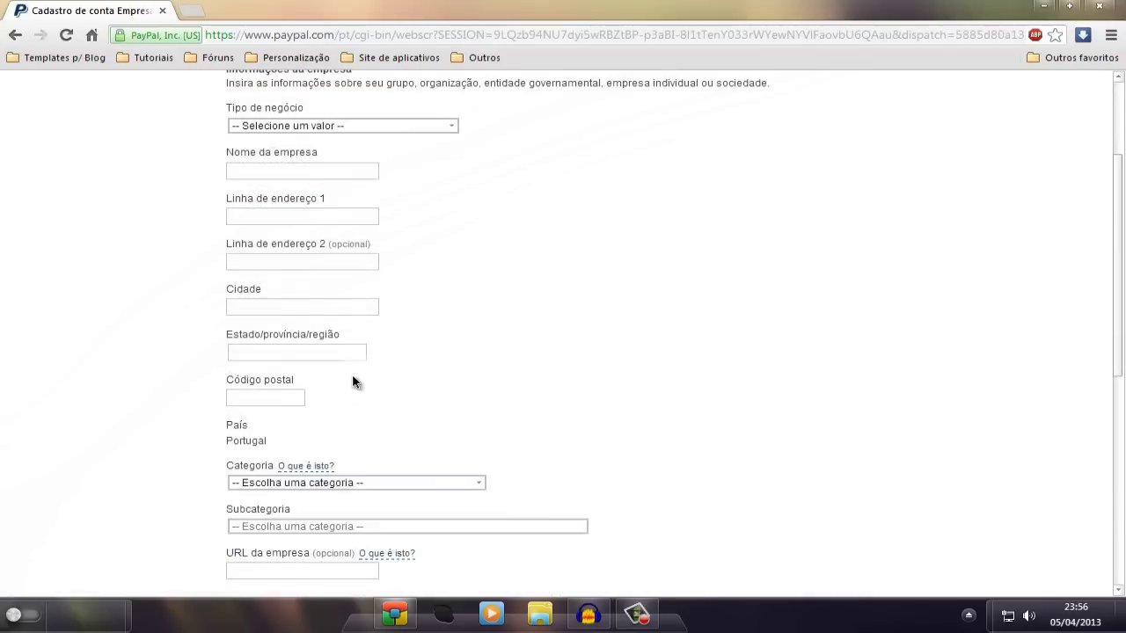
left_click(277, 396)
scroll(290, 413, "down", 2)
scroll(295, 430, "down", 4)
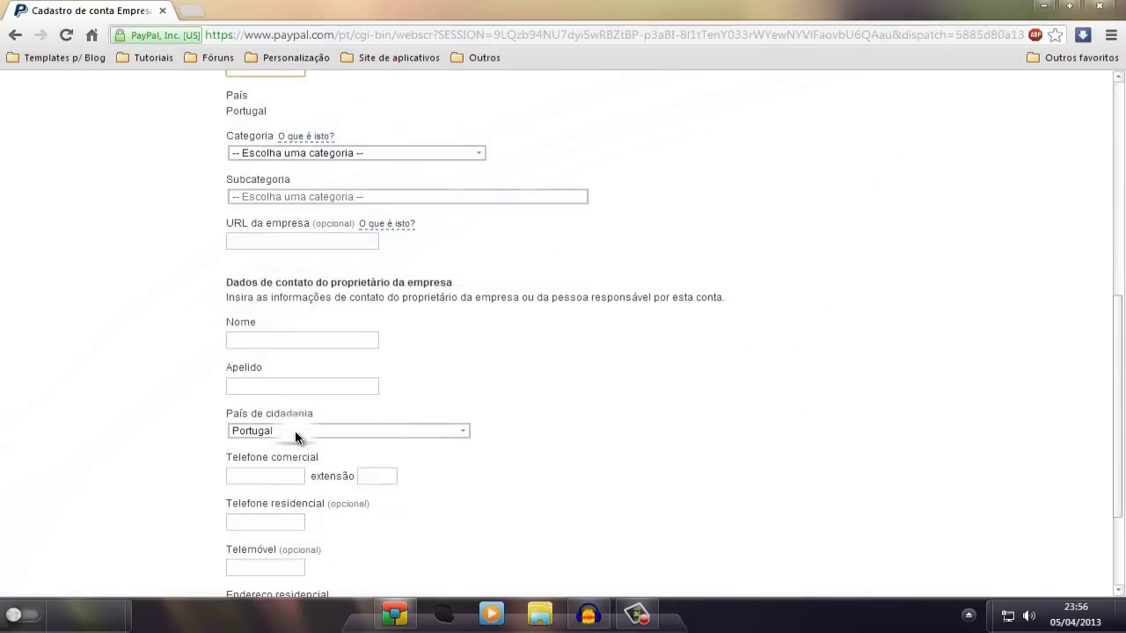
scroll(295, 430, "up", 4)
scroll(268, 355, "up", 1)
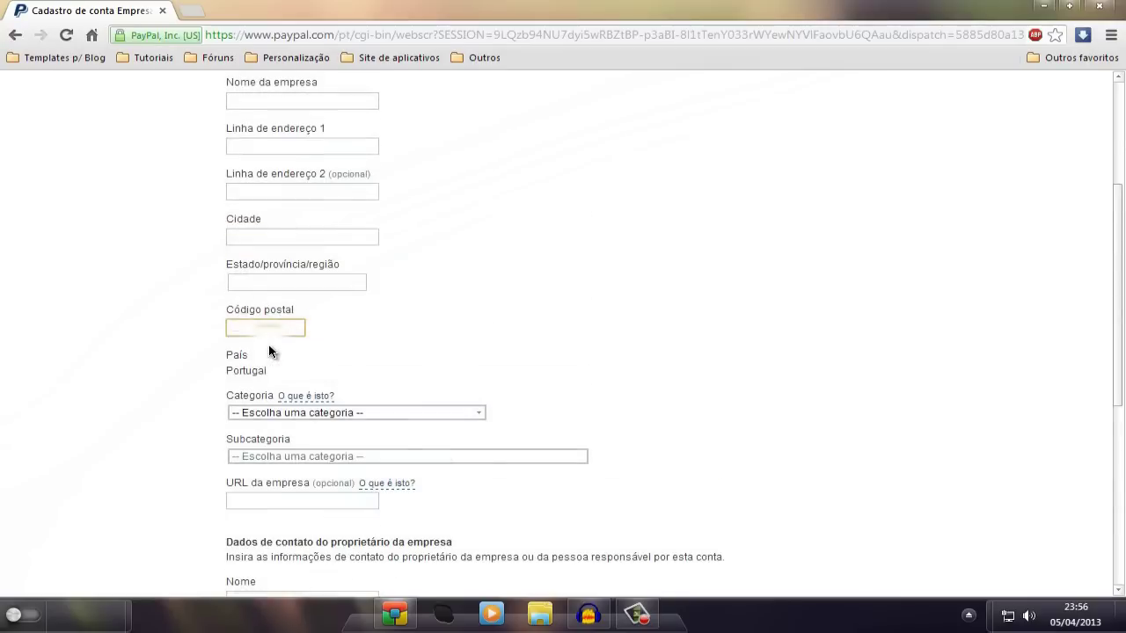
scroll(269, 350, "up", 1)
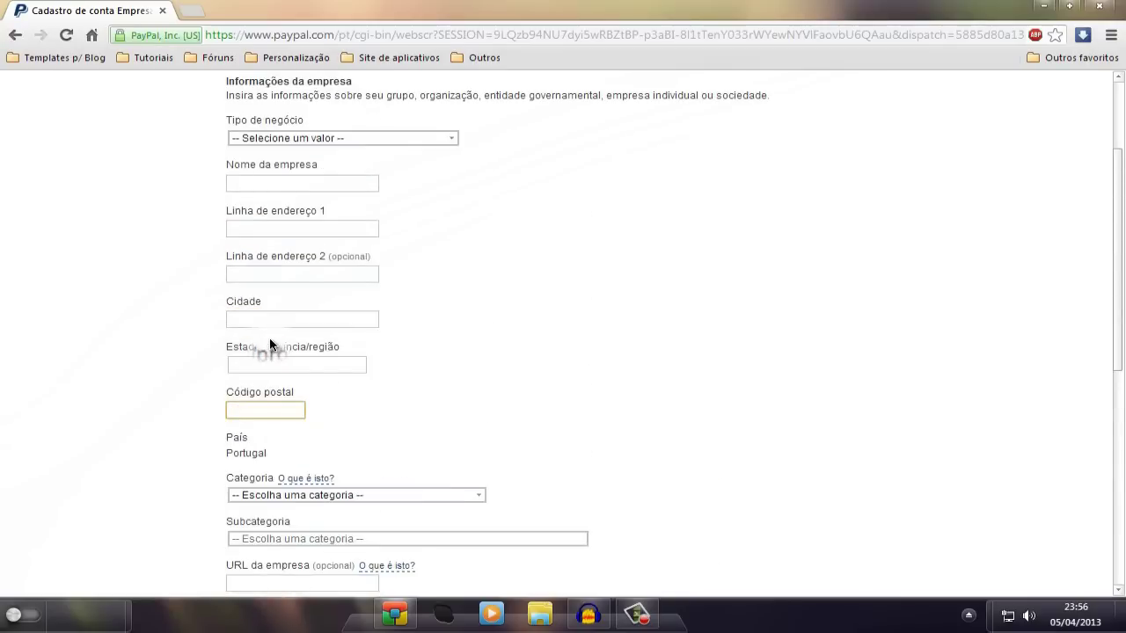
- Examine the owner contact section of the business form, including its home phone and mobile phone fields
scroll(272, 352, "down", 5)
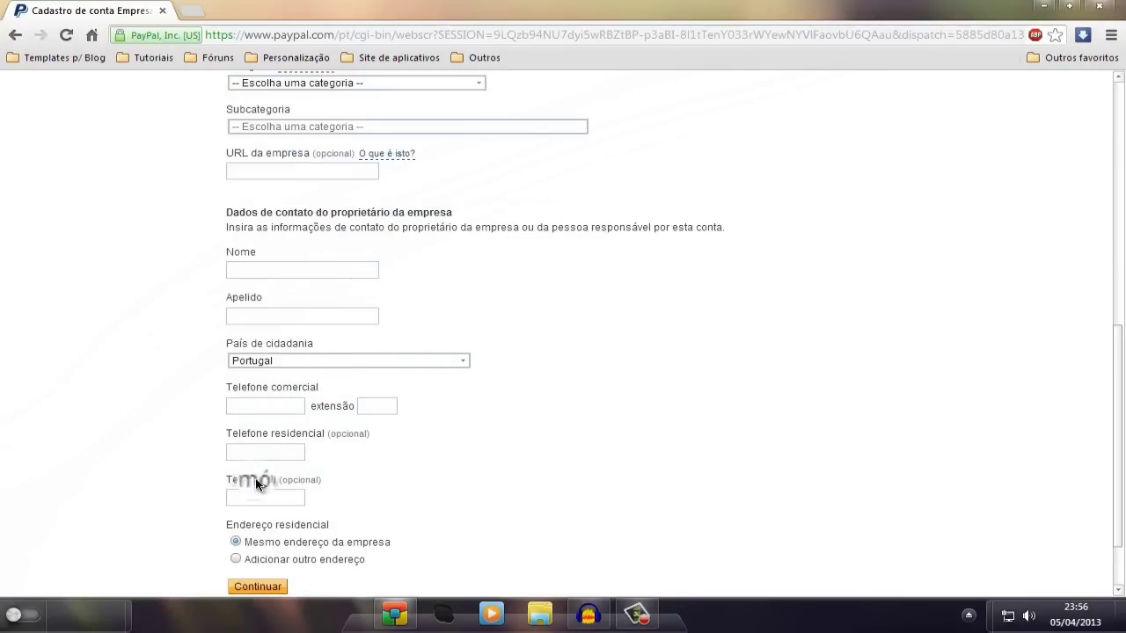
left_click(264, 451)
left_click(274, 497)
scroll(274, 475, "up", 6)
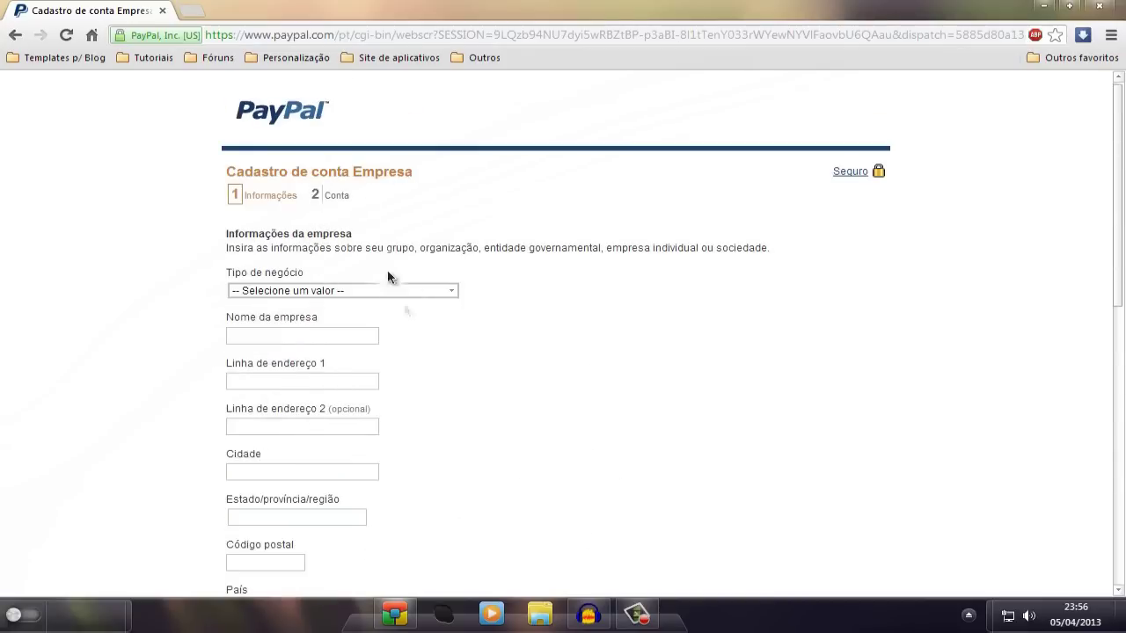
- Return to the account type selection page and minimize the browser window
left_click(23, 41)
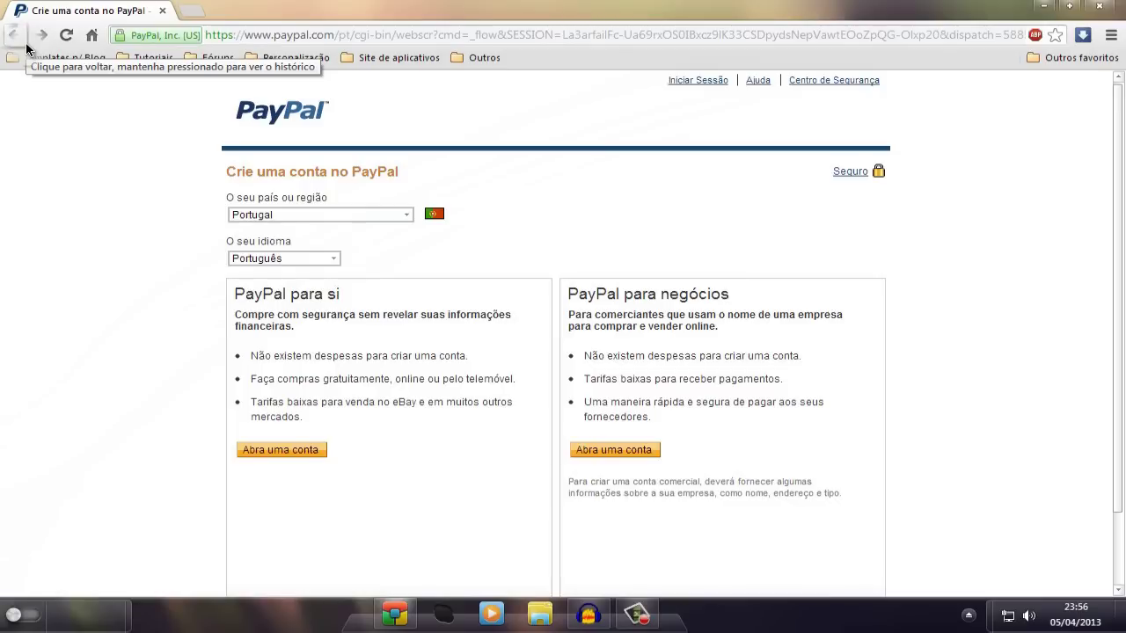
left_click(25, 43)
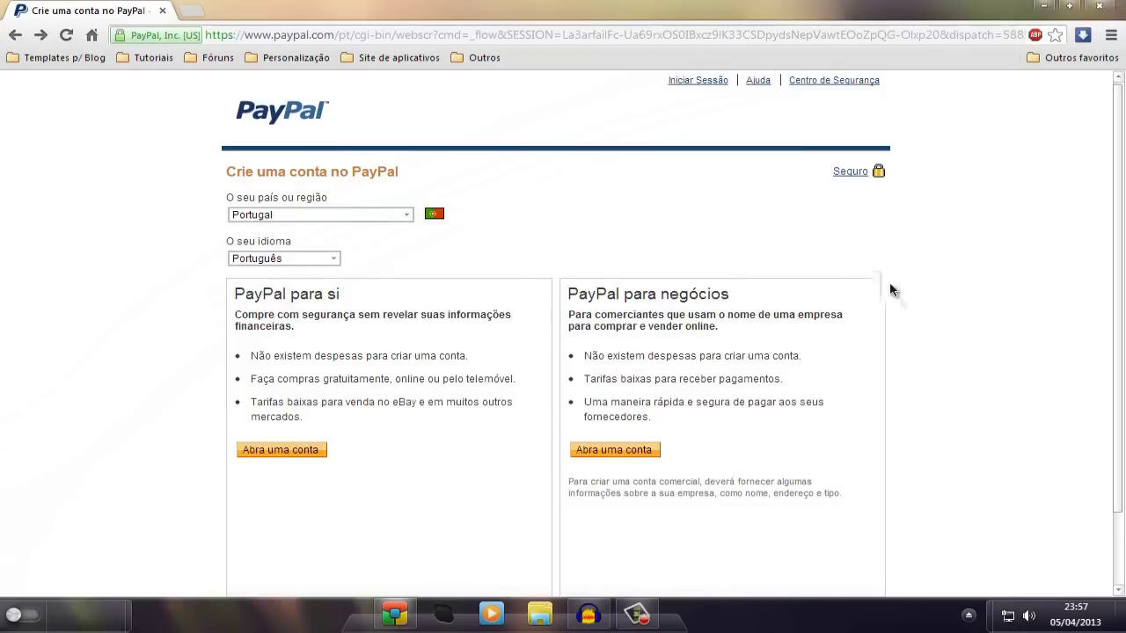
left_click(1042, 6)
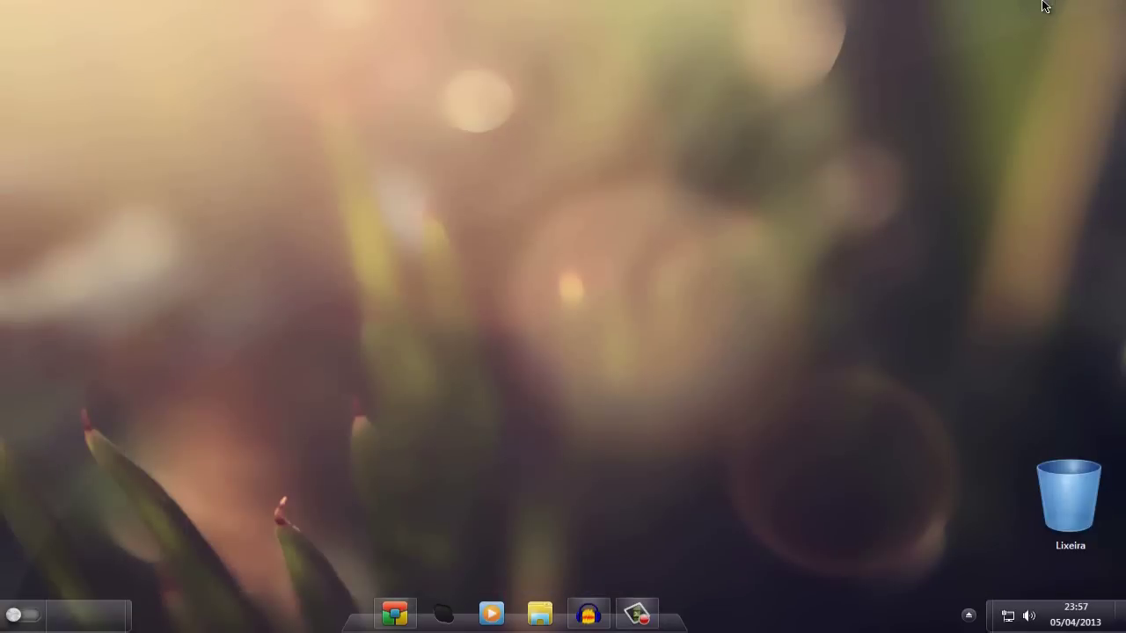